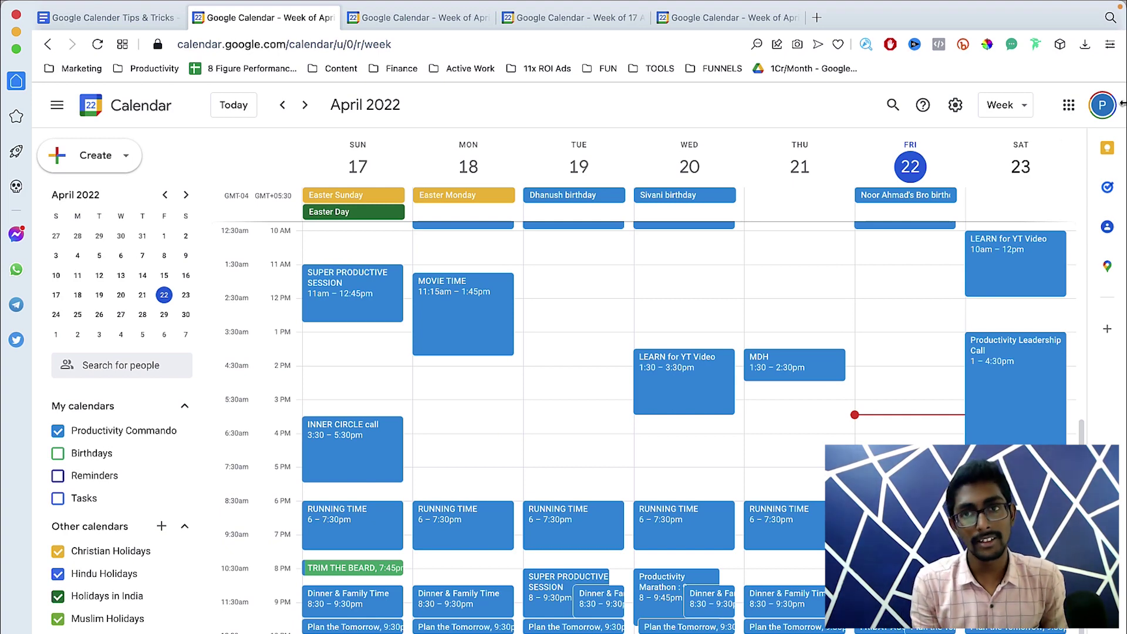
- In the calendar's view options settings, set the week to start on Monday and return to the week view
click(956, 105)
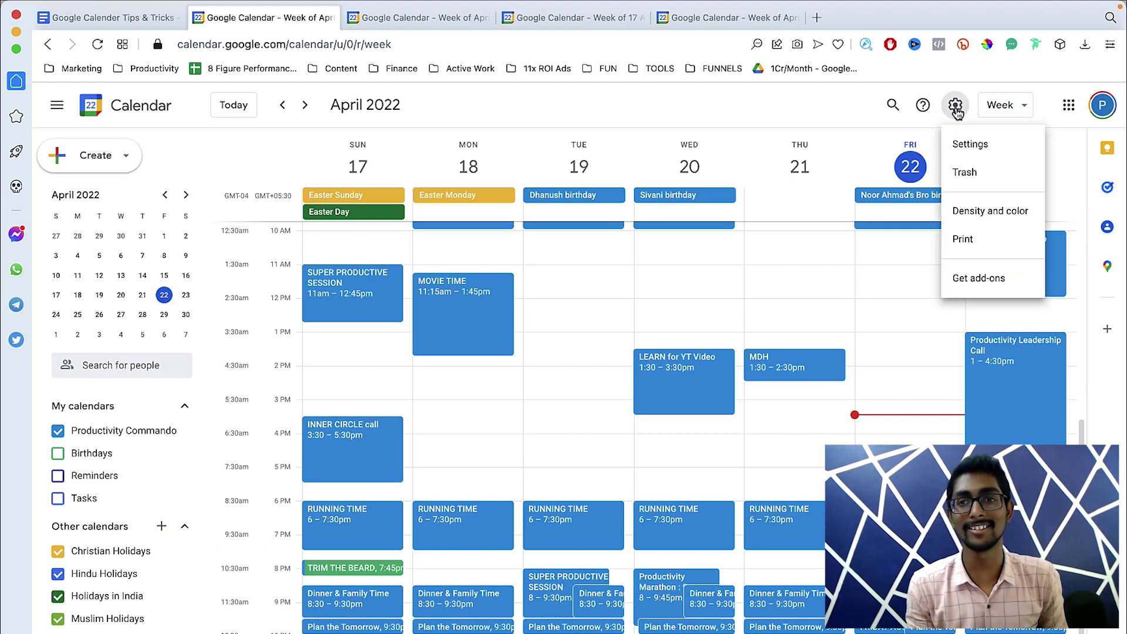
click(972, 145)
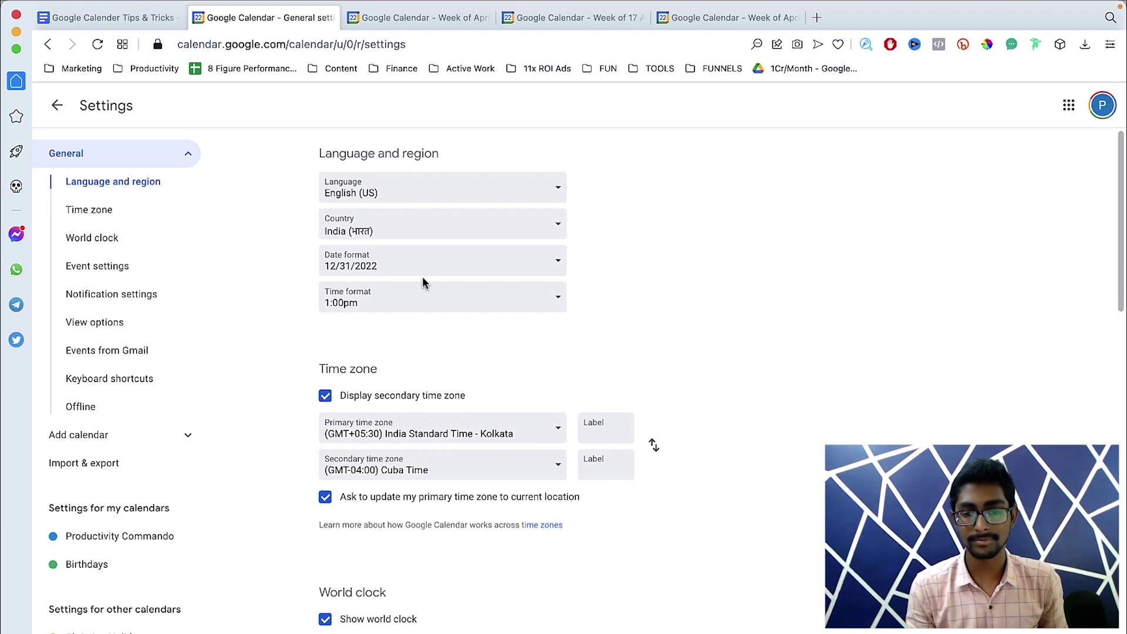
scroll(424, 283, down, 10)
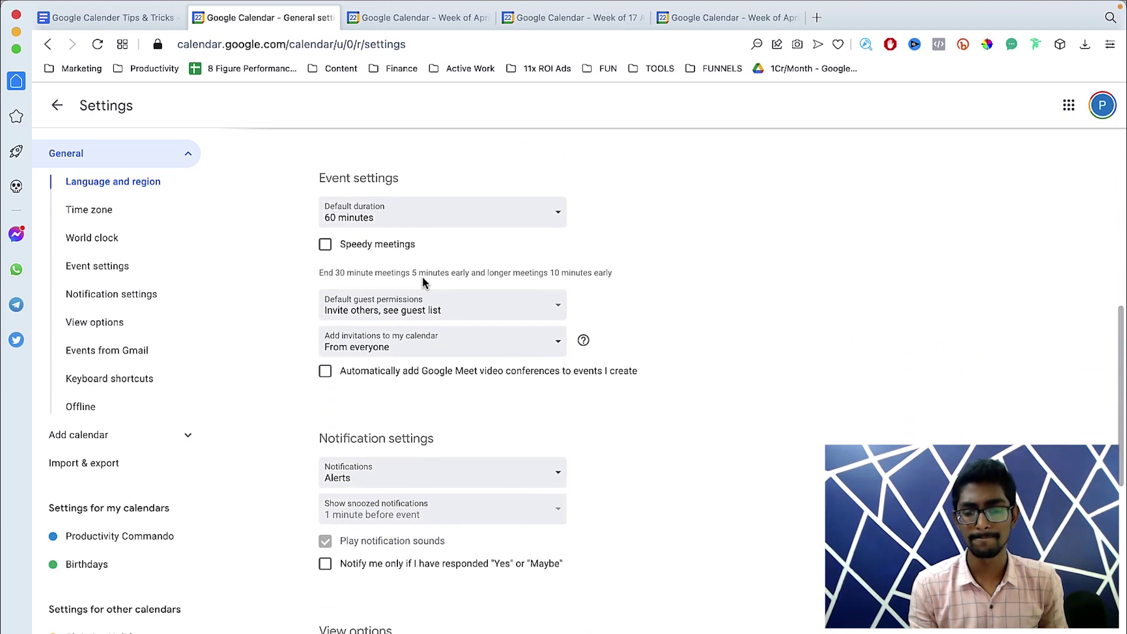
scroll(424, 282, down, 5)
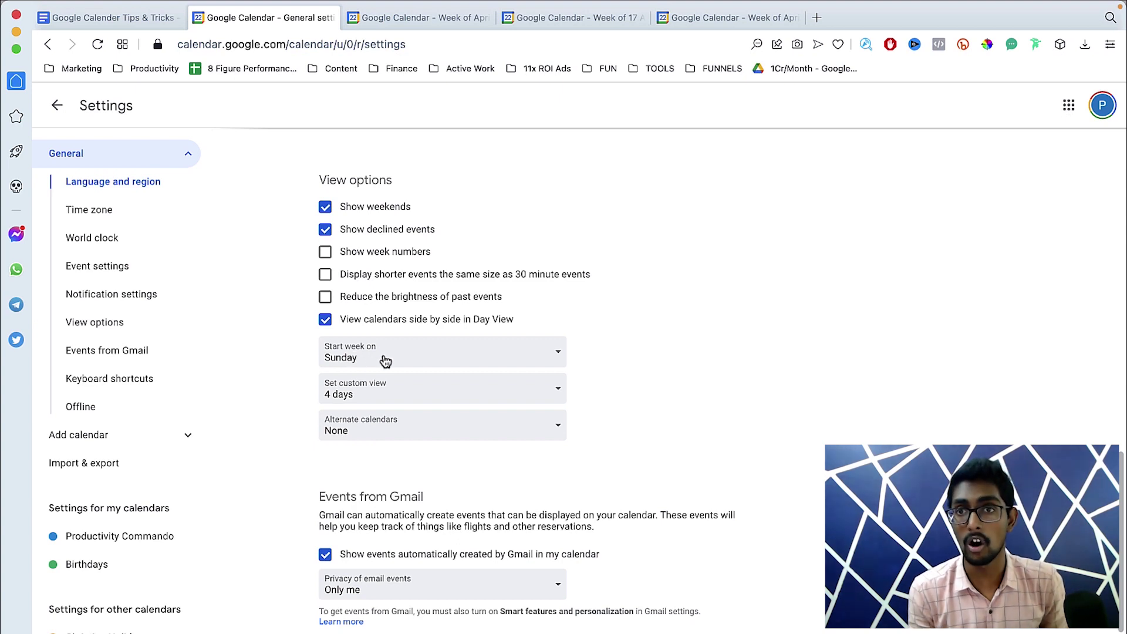
click(410, 359)
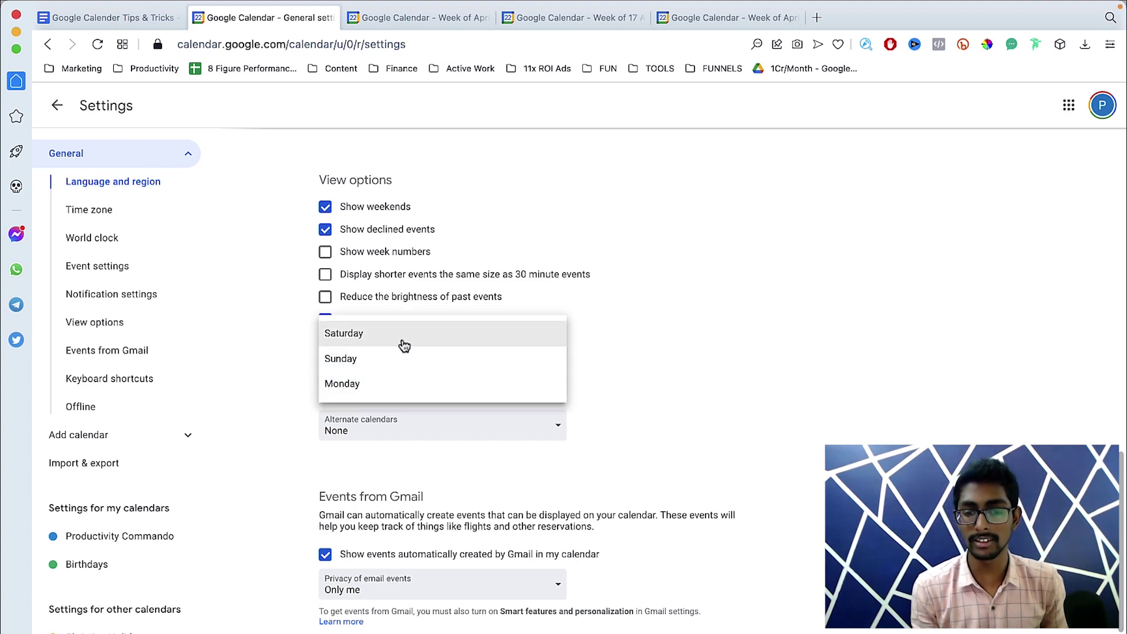
click(390, 383)
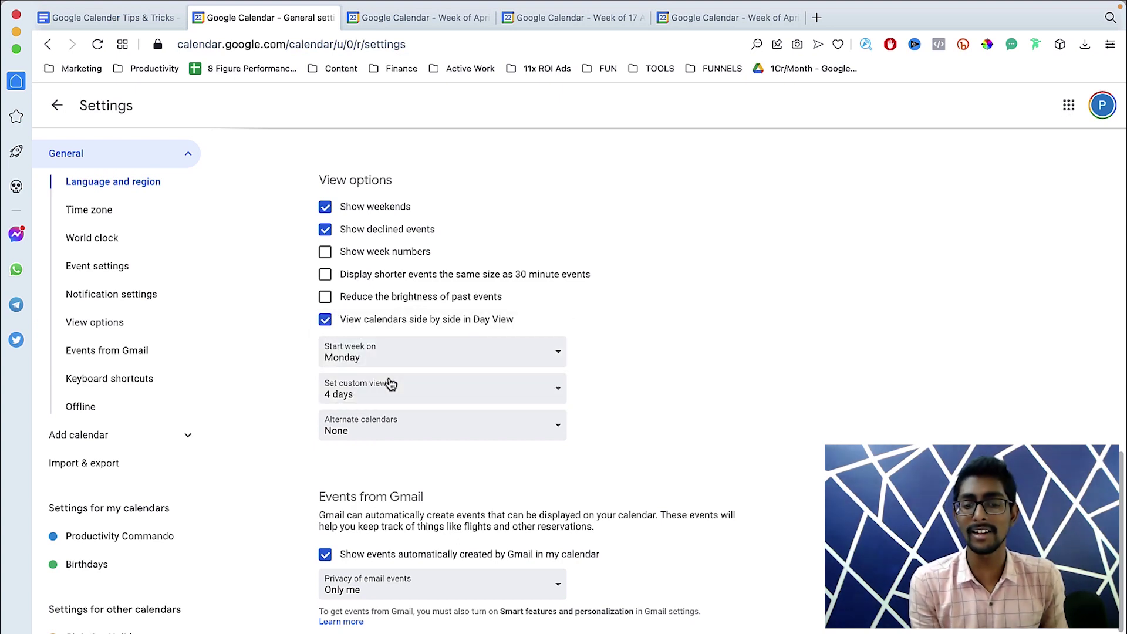
click(57, 105)
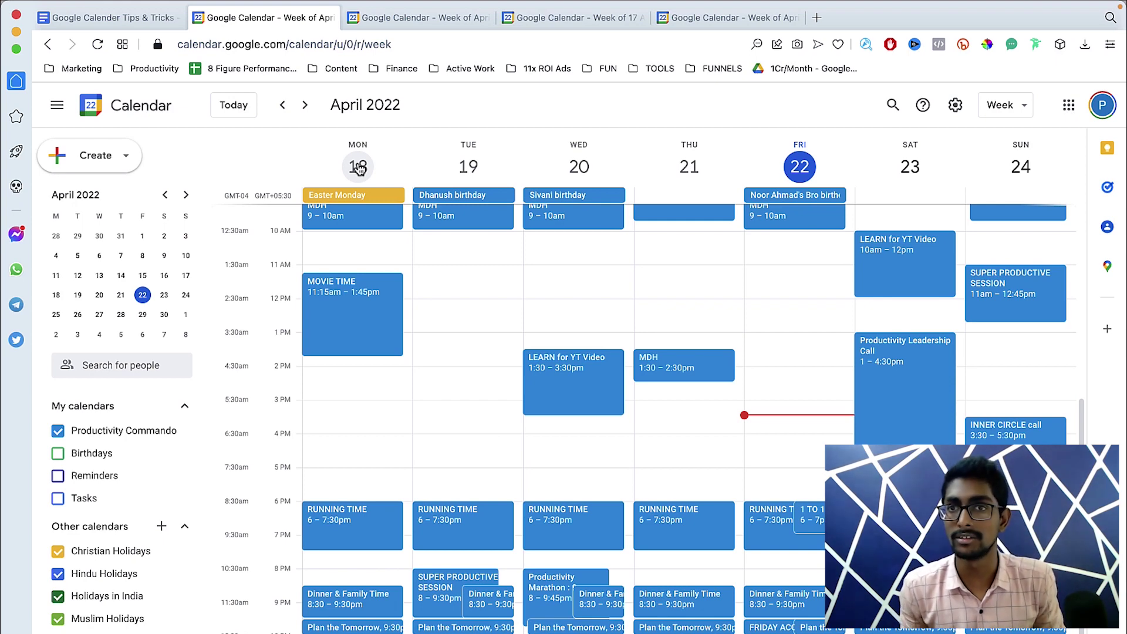
- Check the Part - III tips list in the Google Docs document, and return to the first Google Calendar page
click(1024, 112)
click(822, 109)
click(104, 19)
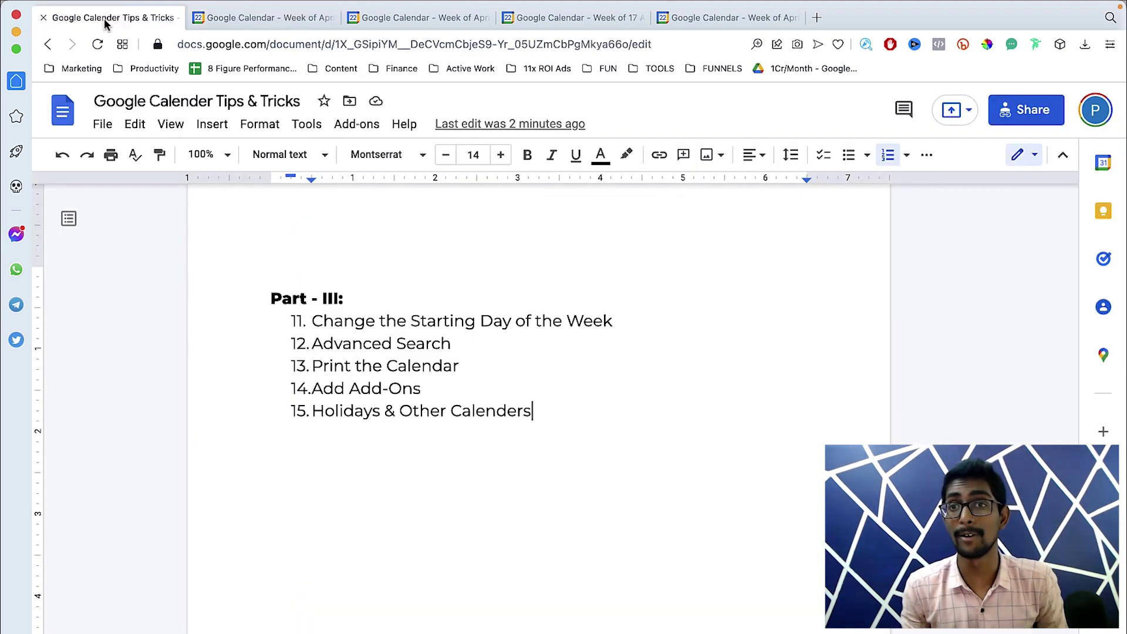
click(236, 19)
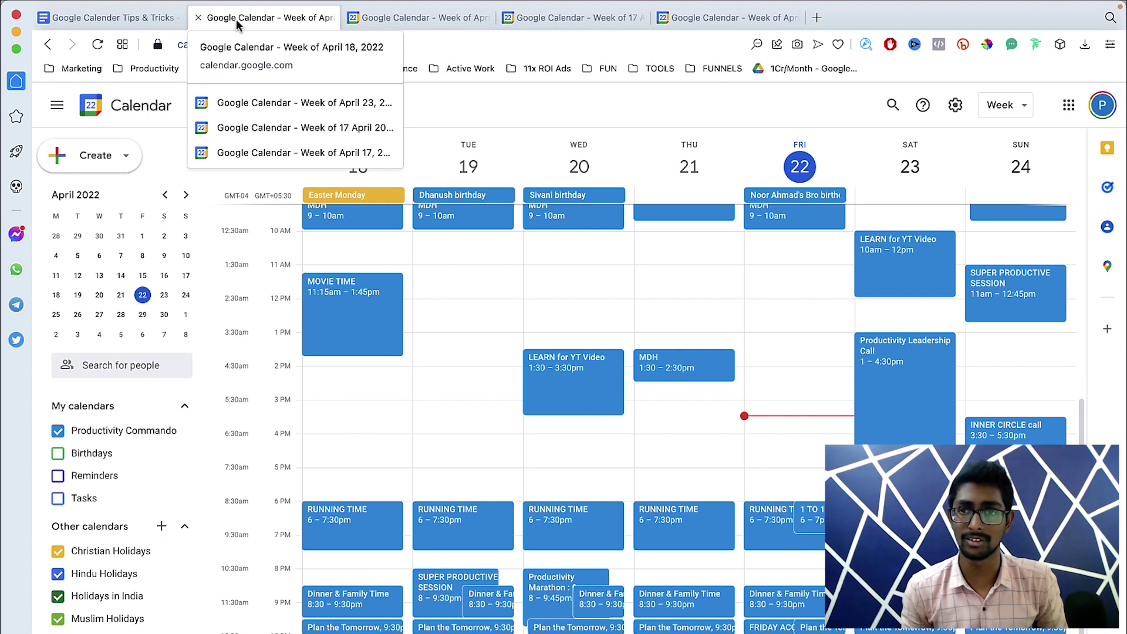
- Search the calendar for "movie time" and open the details of the April 25 event in the results
key(/)
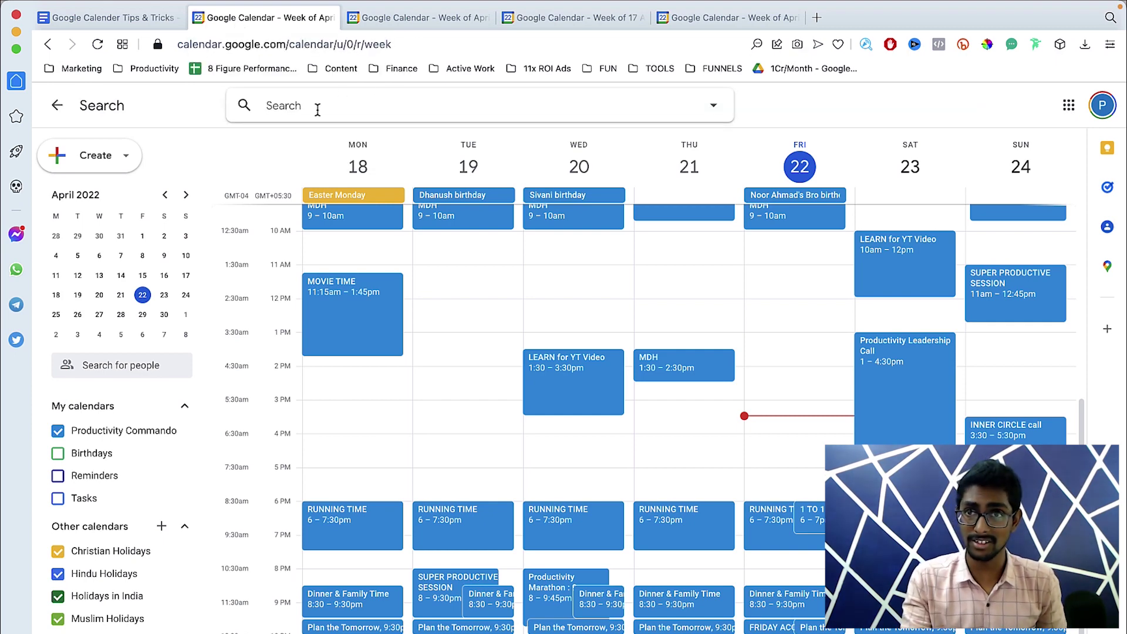
key(Escape)
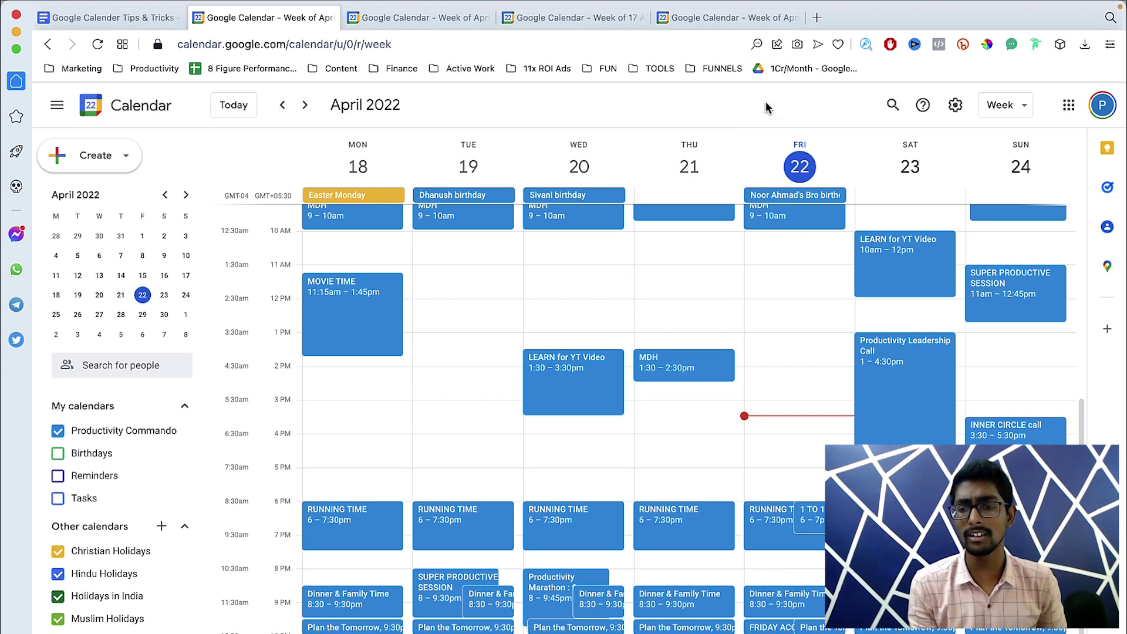
click(892, 115)
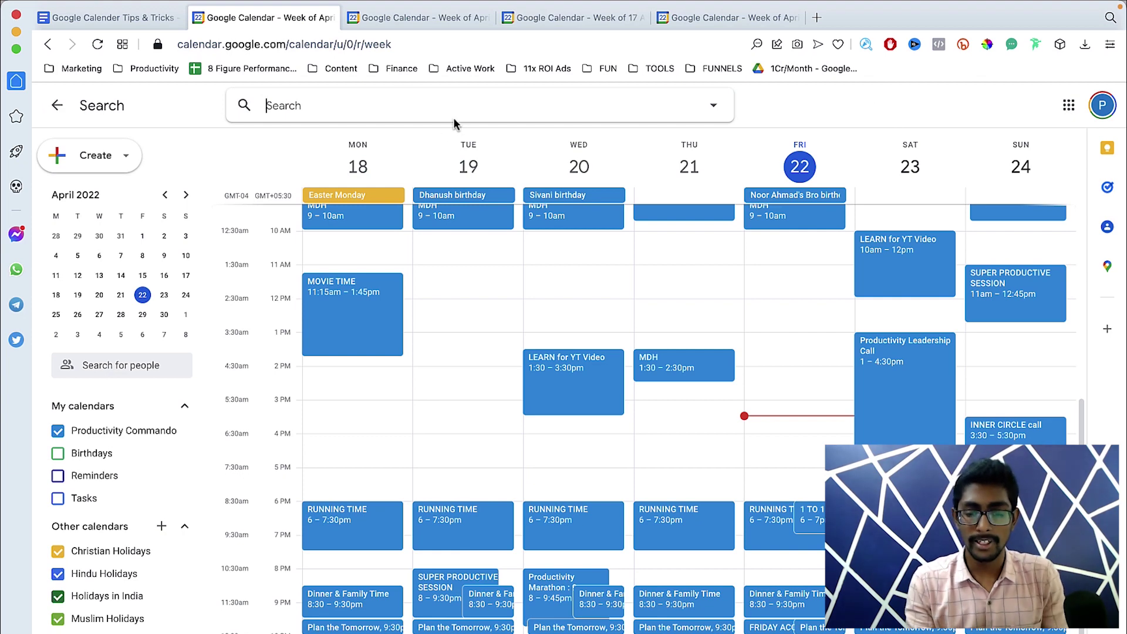
text(mov)
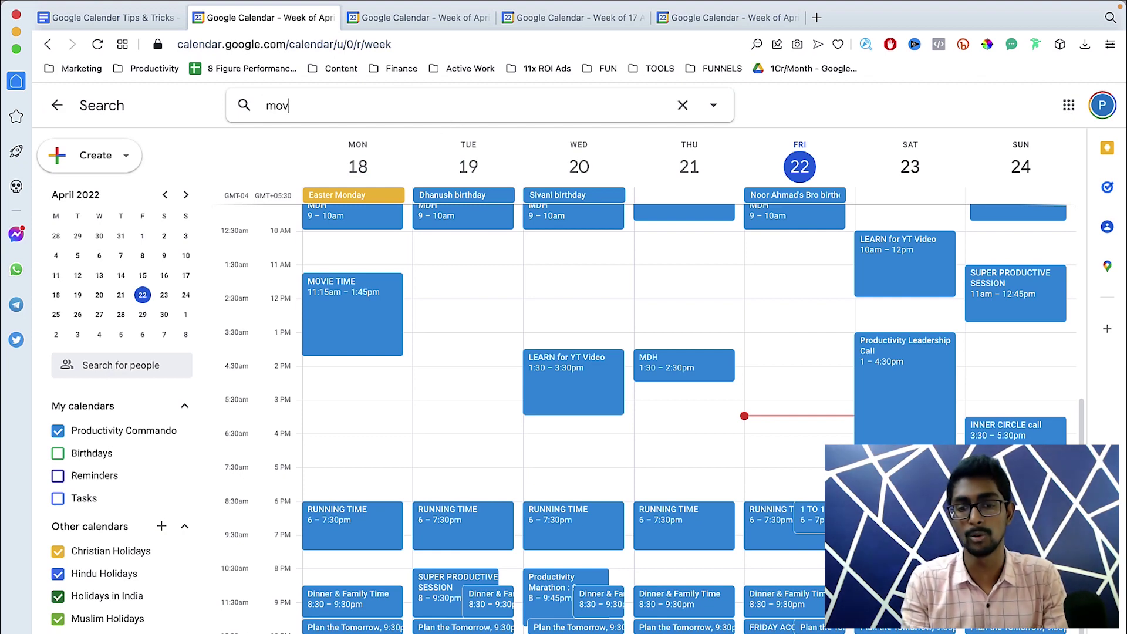
text(ee time)
key(Return)
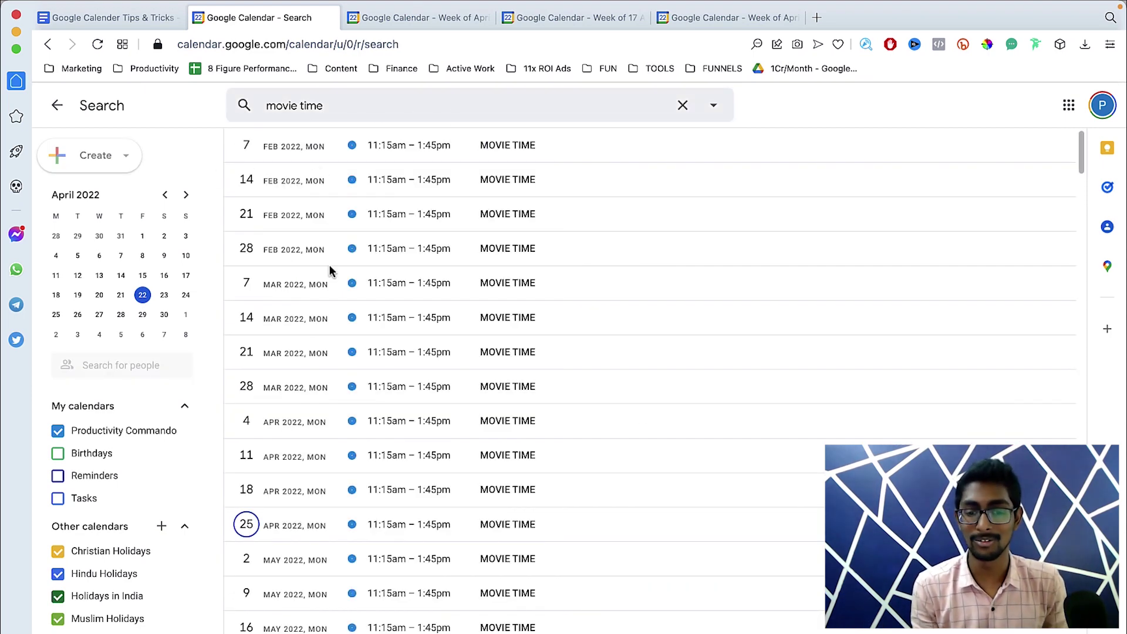
scroll(364, 352, down, 5)
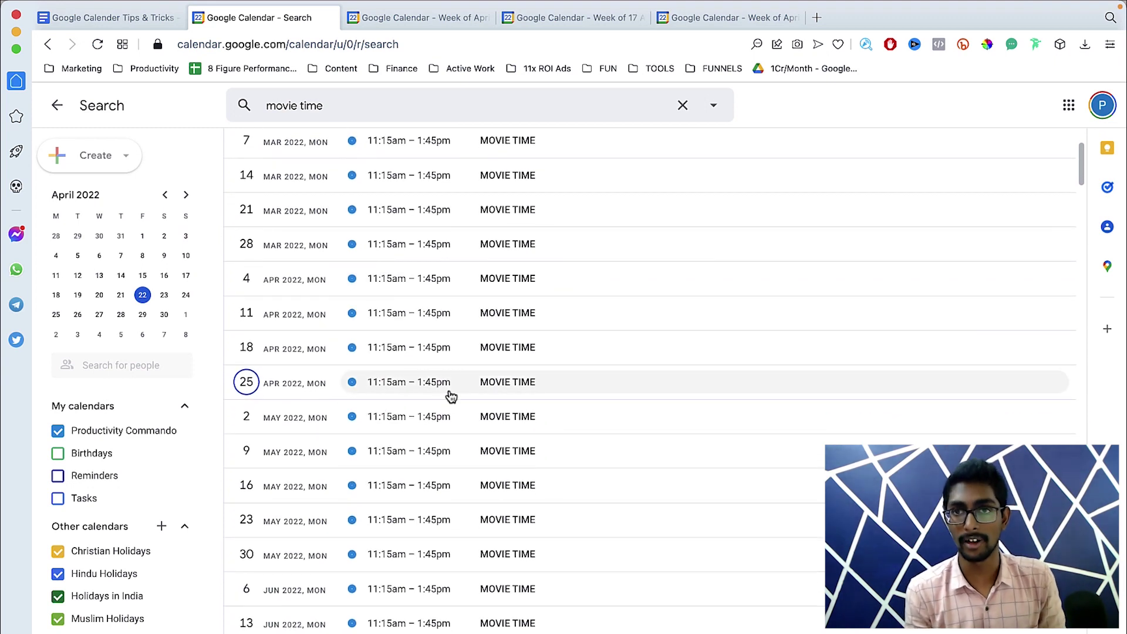
click(508, 392)
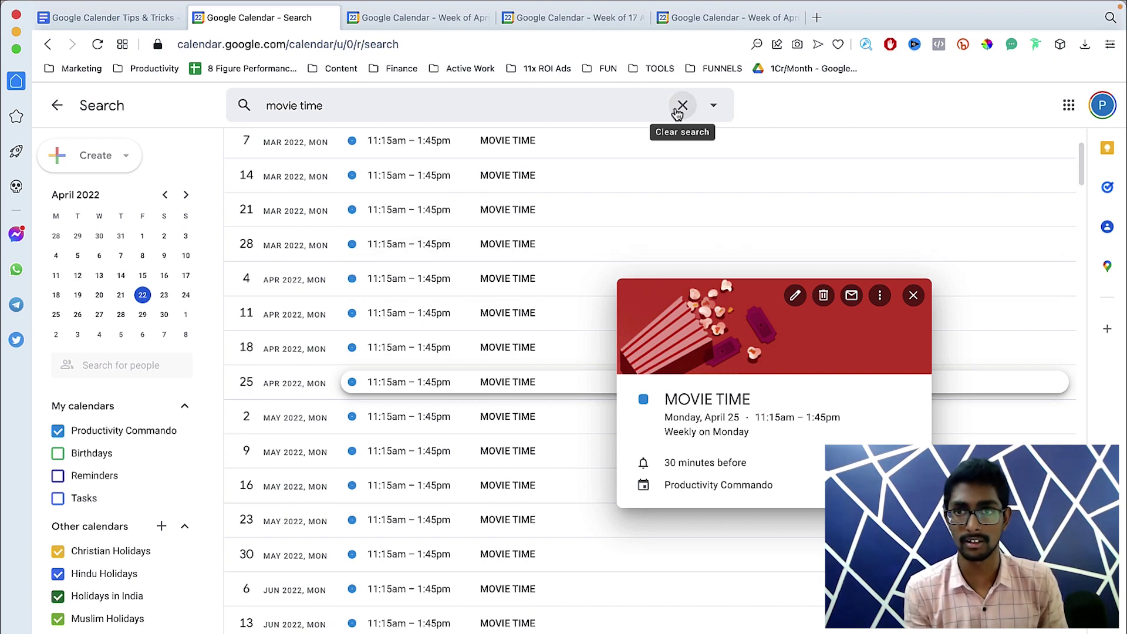
- Open the advanced search options and look through the calendars that can be searched and the What field
click(707, 106)
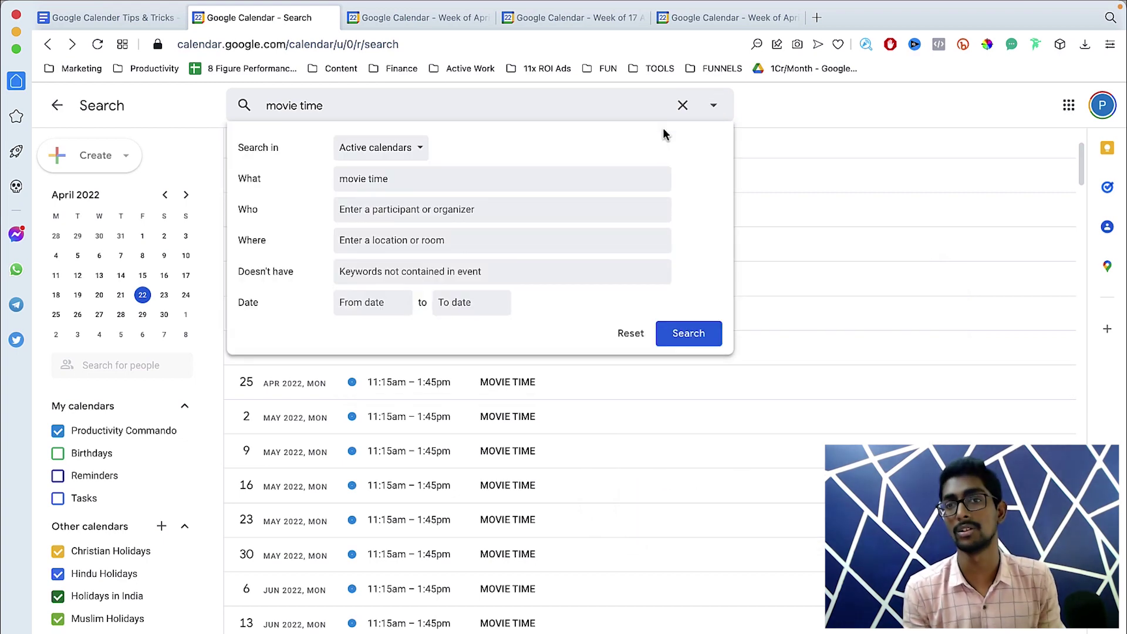
click(419, 149)
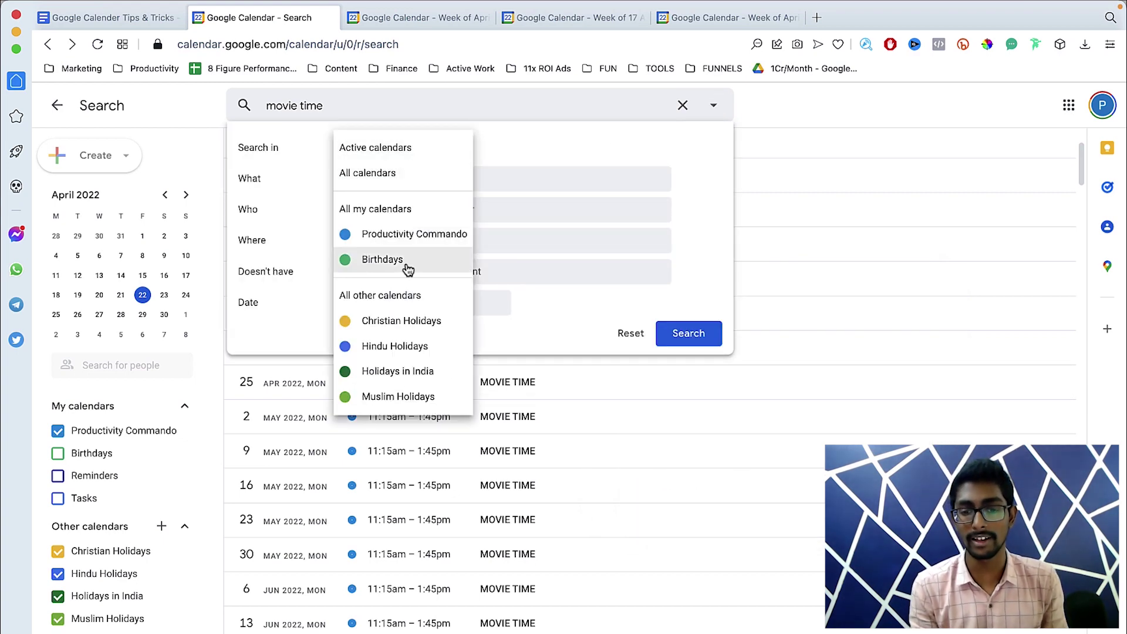
click(540, 129)
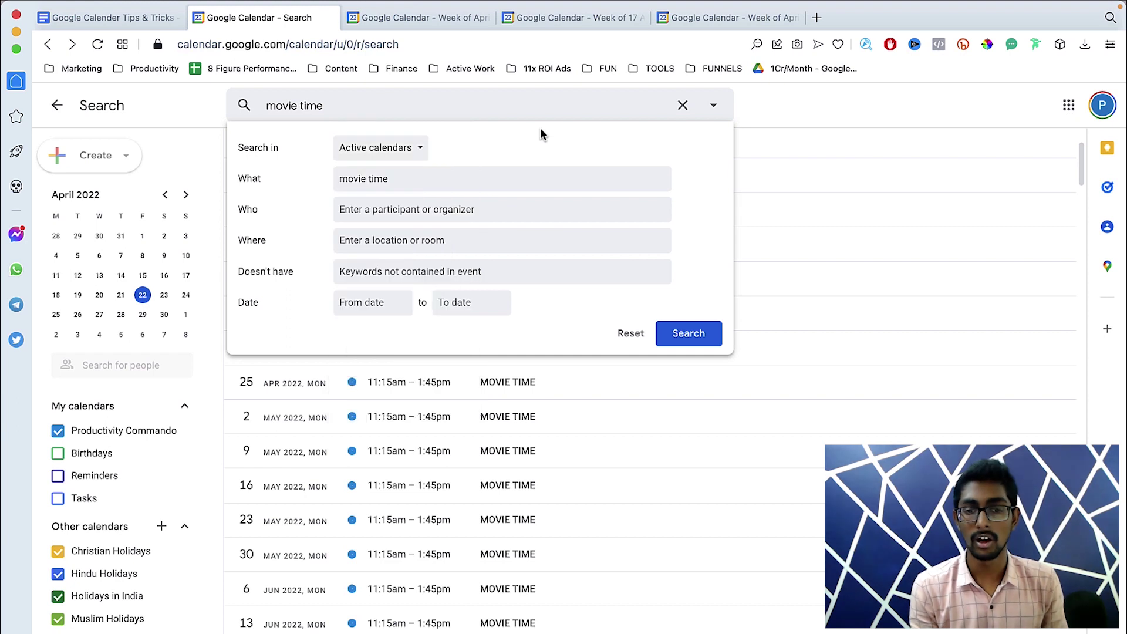
click(463, 179)
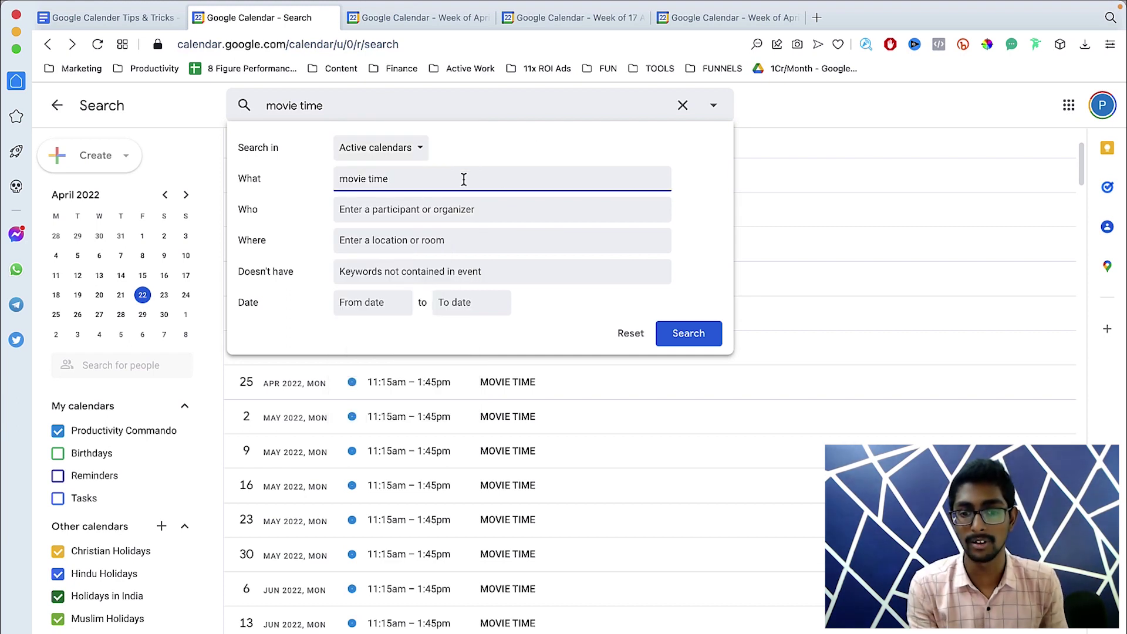
- Try a participant's account name in the Who filter and clear the field again
click(478, 212)
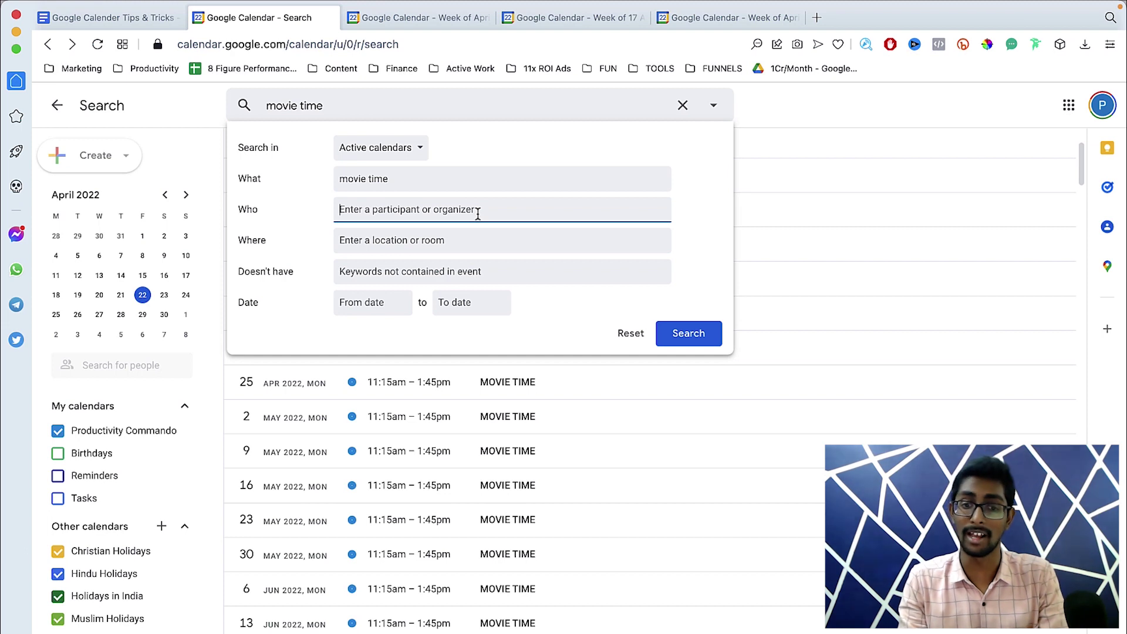
text(rameshrockz427)
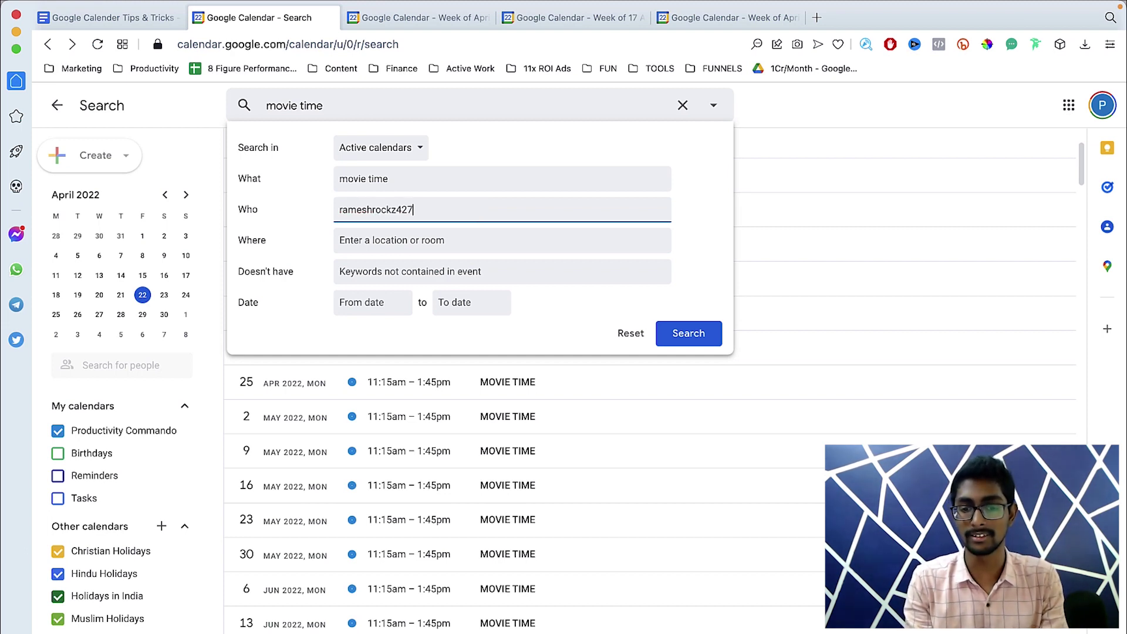
key(super+a)
key(BackSpace)
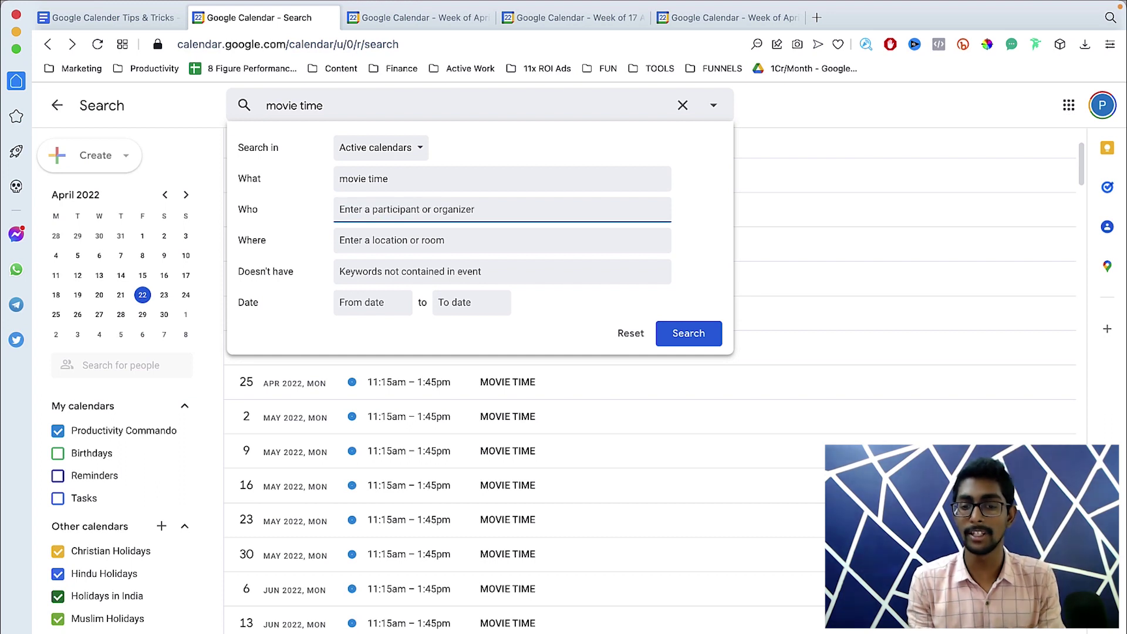
- Run the advanced search for "movie time" with the Where filter set to "bangalore" and no date range
click(486, 237)
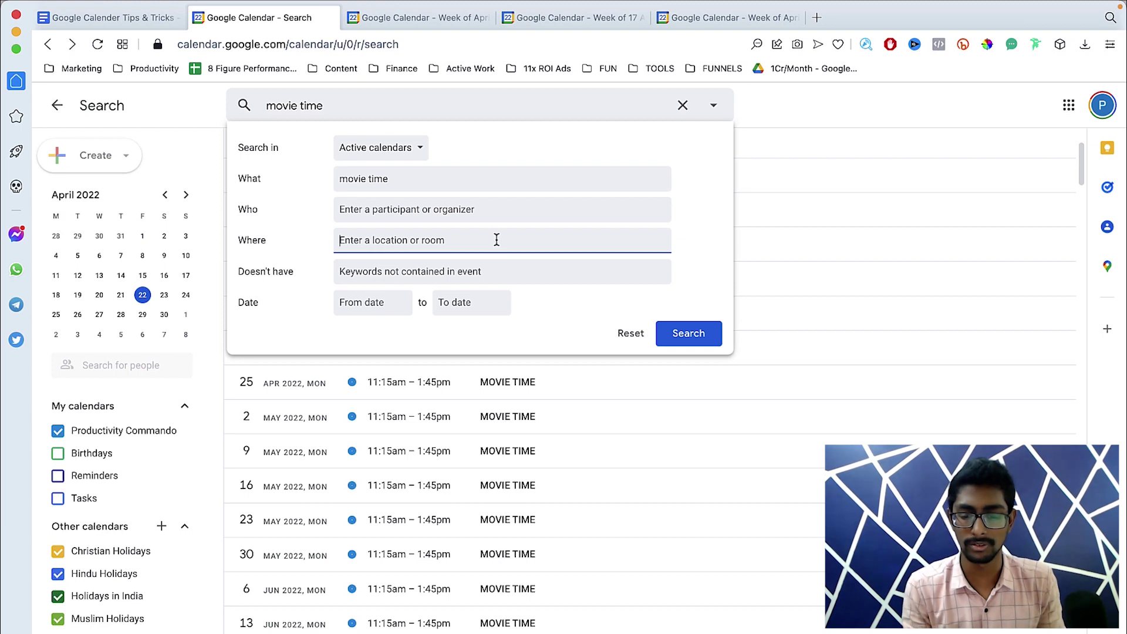
text(ban)
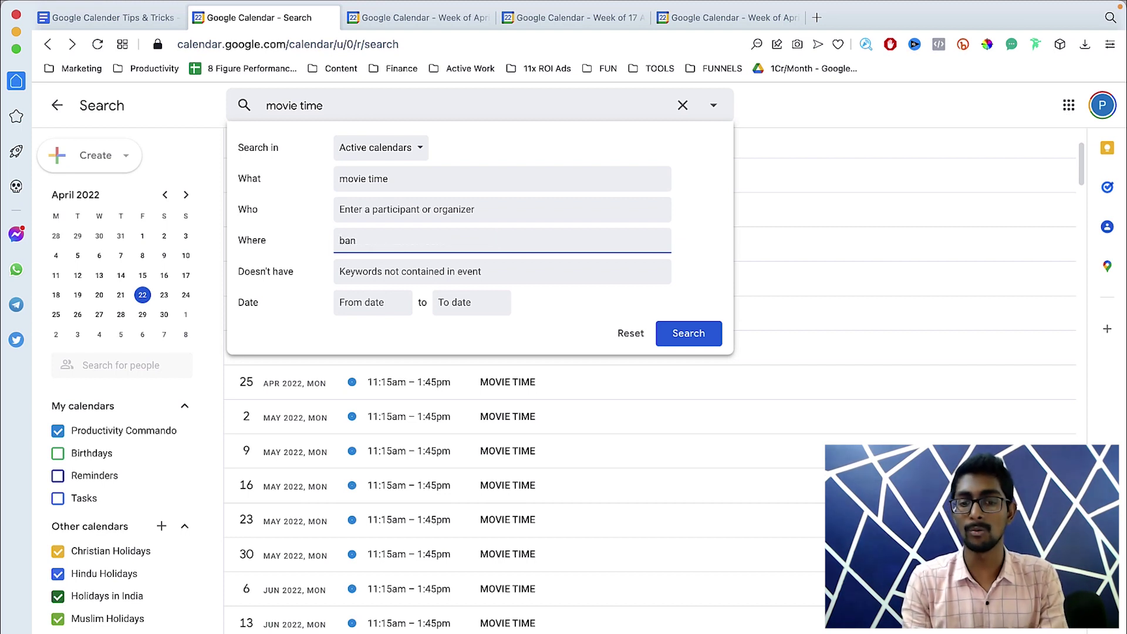
text(galore)
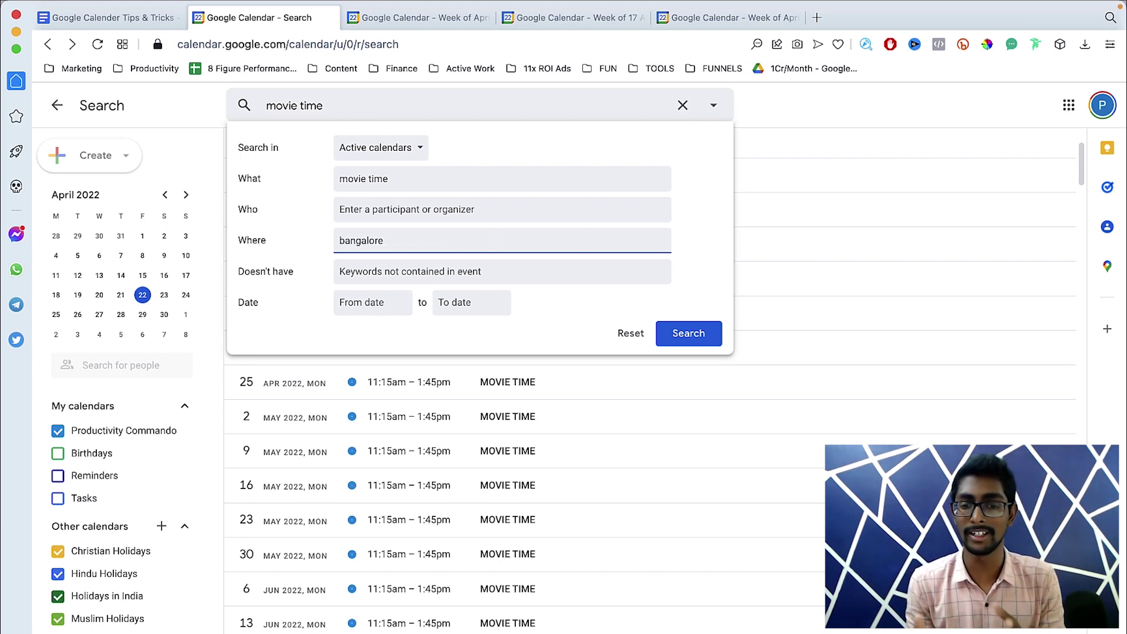
click(512, 271)
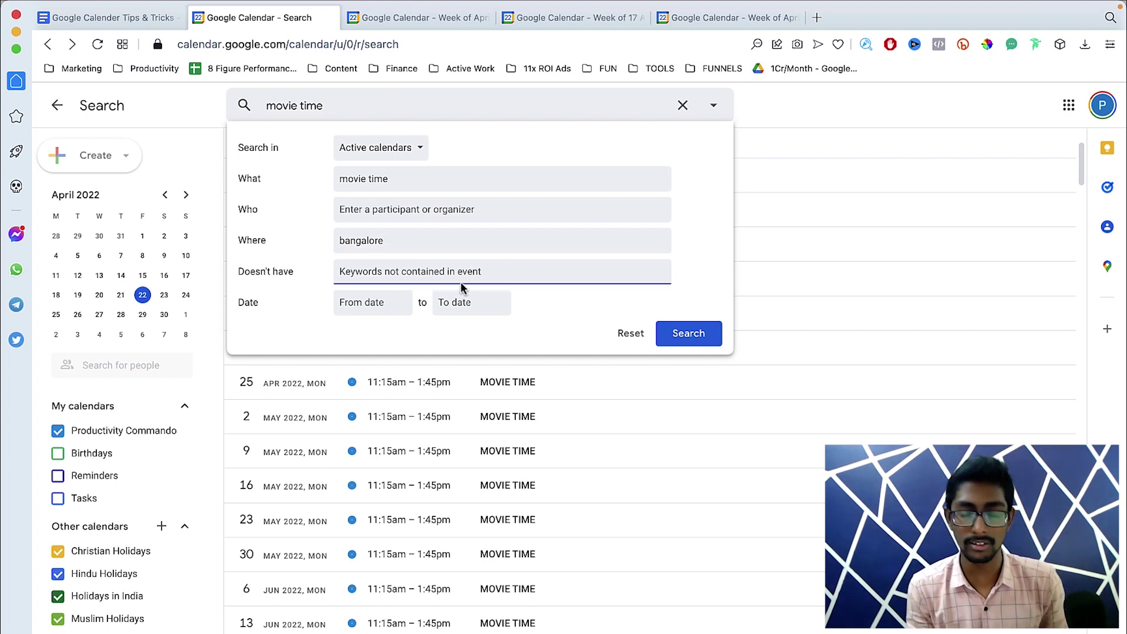
click(363, 306)
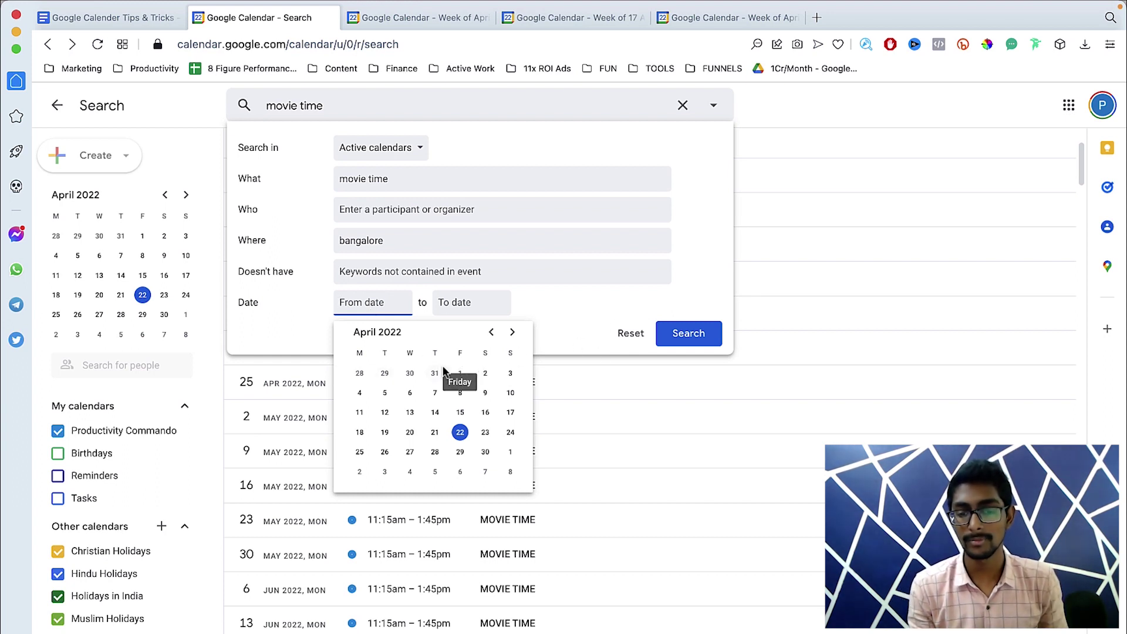
click(688, 333)
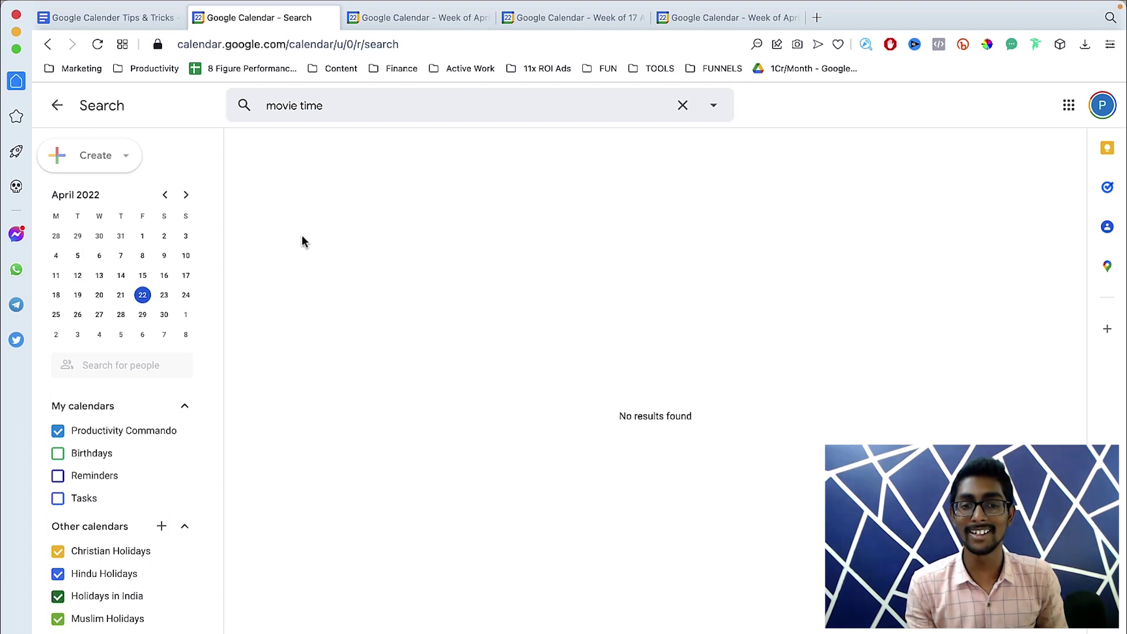
- Check the tips list in Google Docs again, return to the Google Calendar search page and clear the search
click(120, 17)
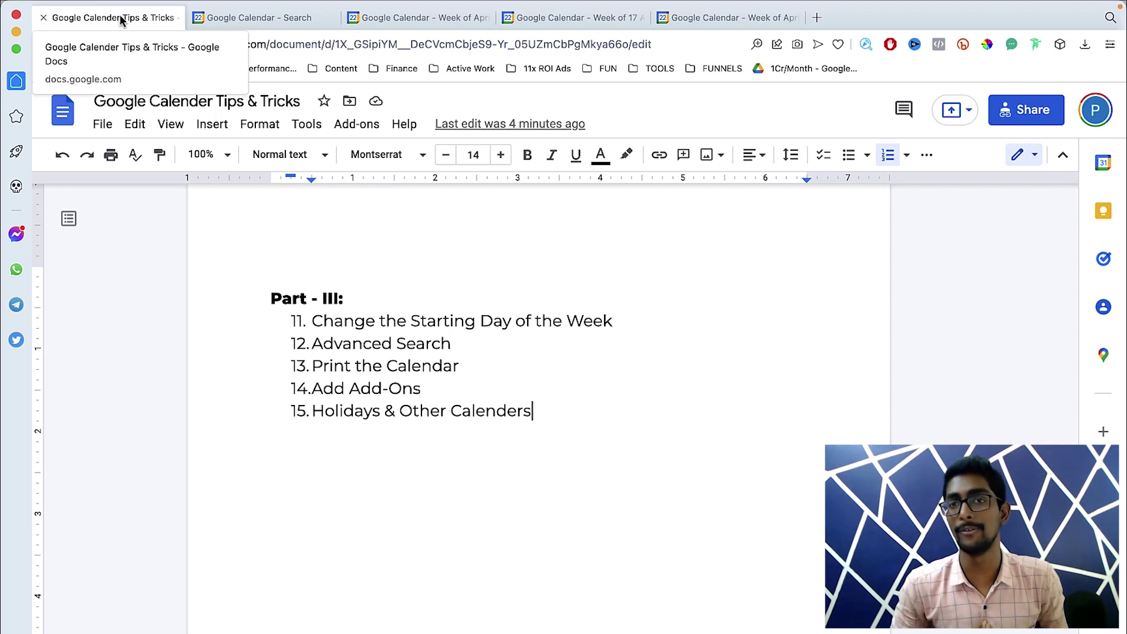
click(225, 18)
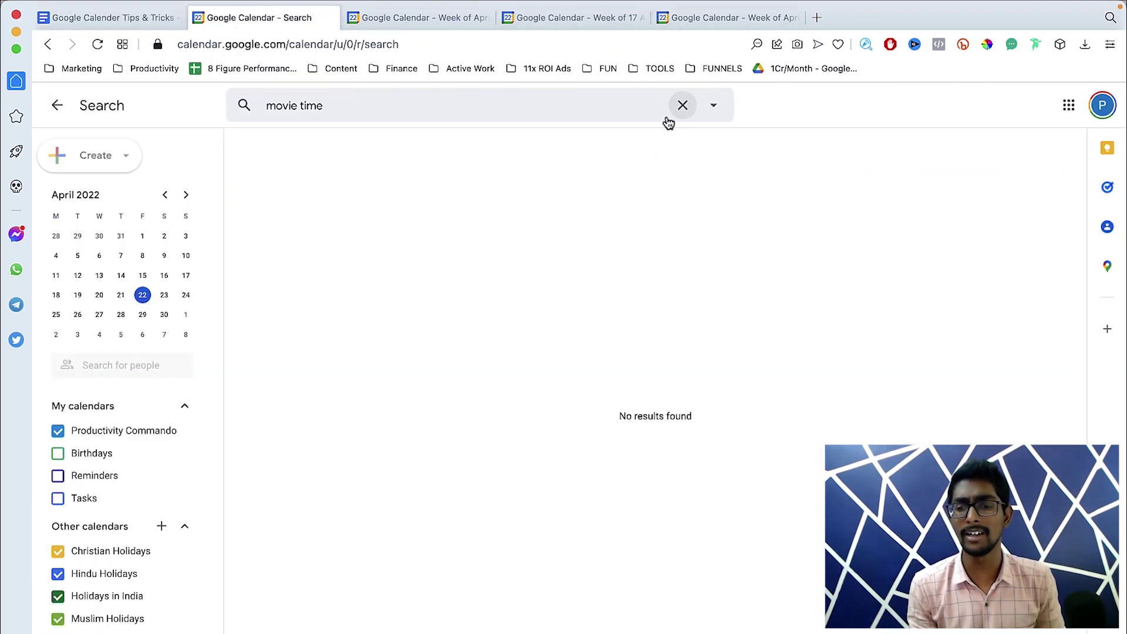
click(682, 106)
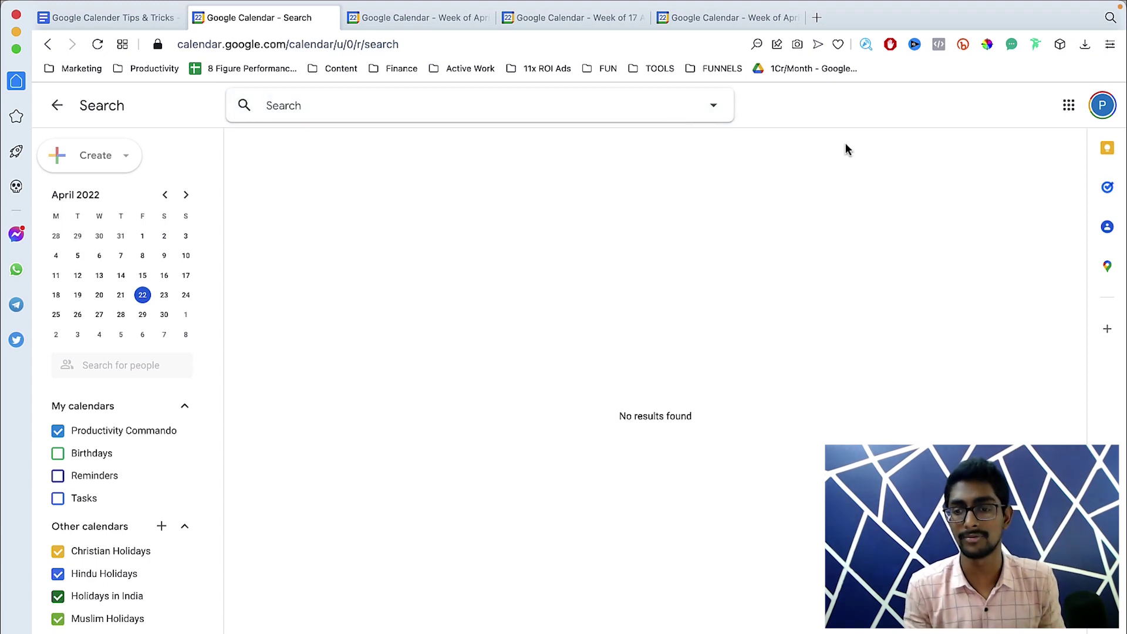
click(865, 142)
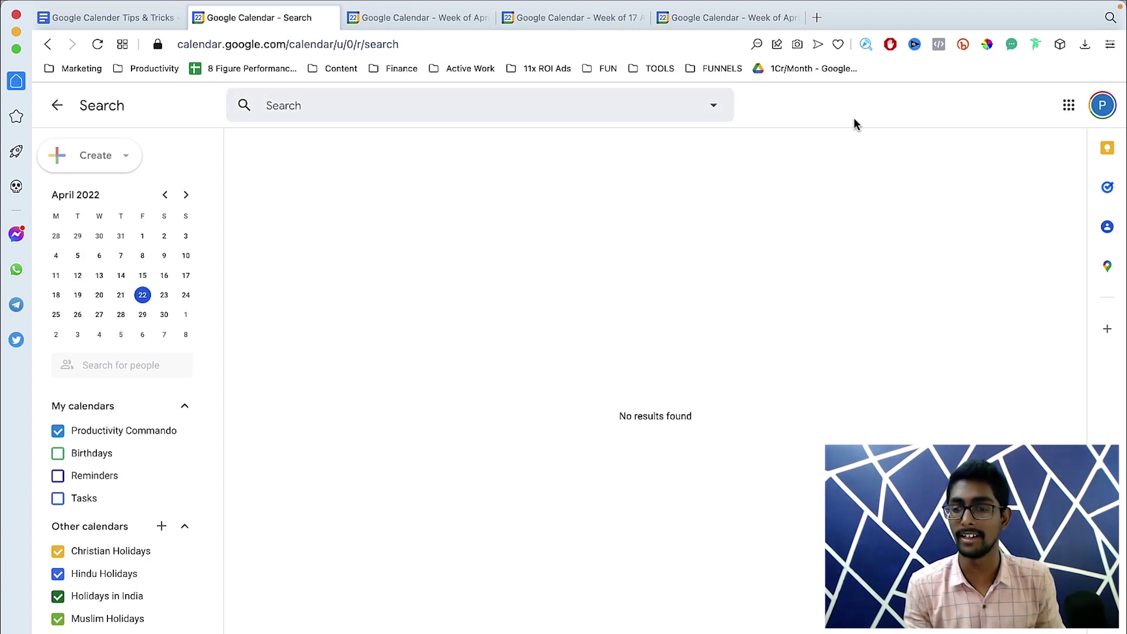
- Switch to the second account's weekly calendar for April 23–29, 2022, look through its events, and open the print preview
click(404, 19)
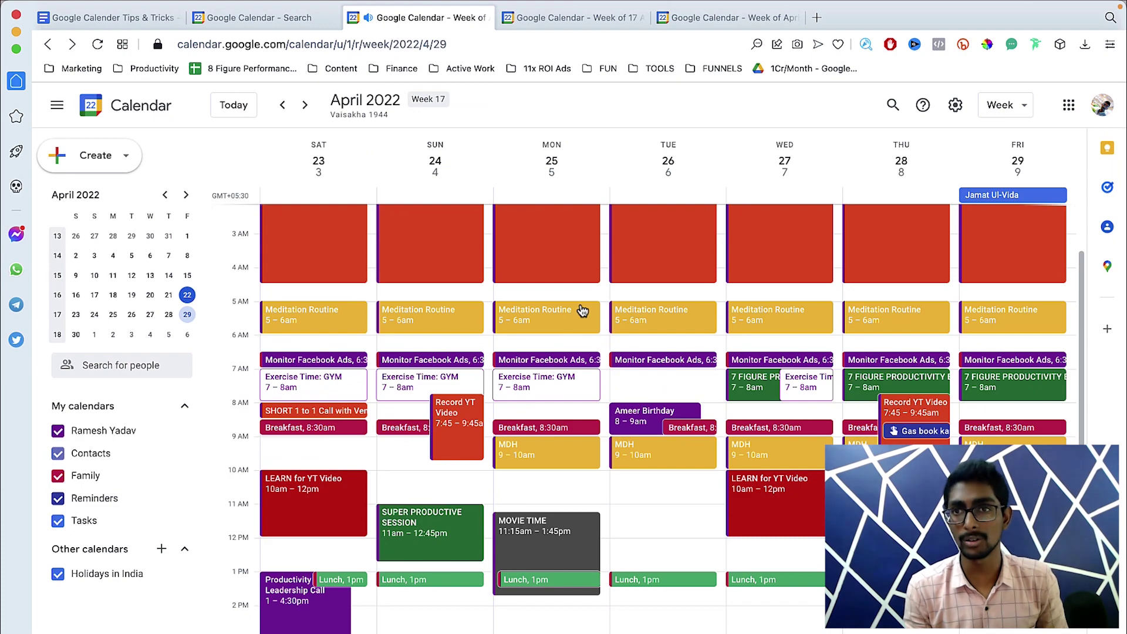
scroll(593, 349, up, 1)
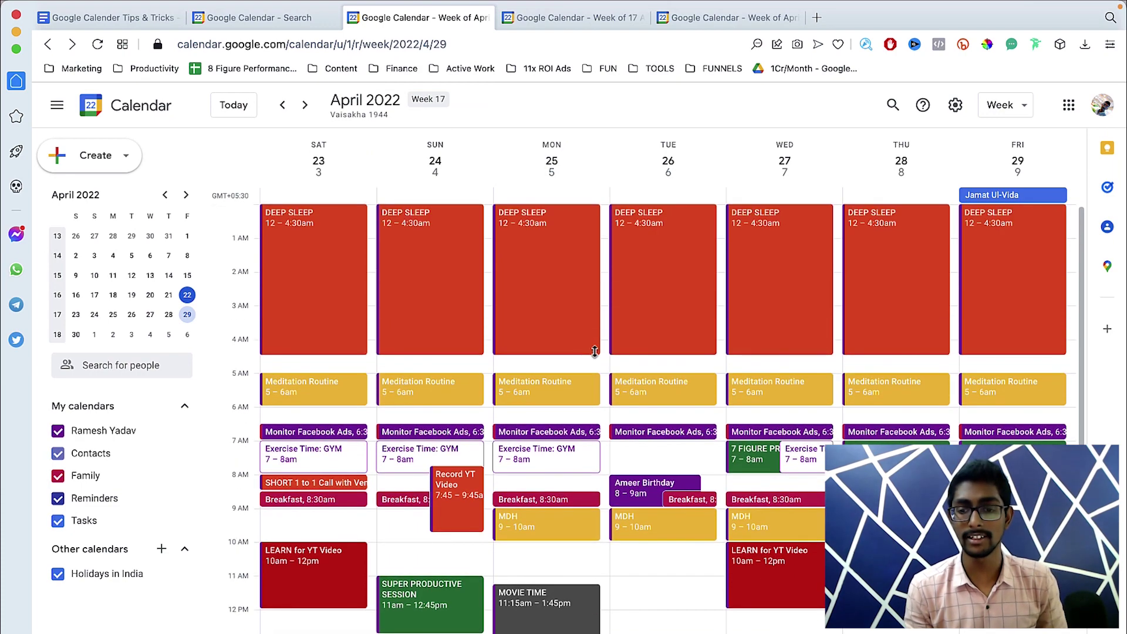
scroll(594, 351, down, 5)
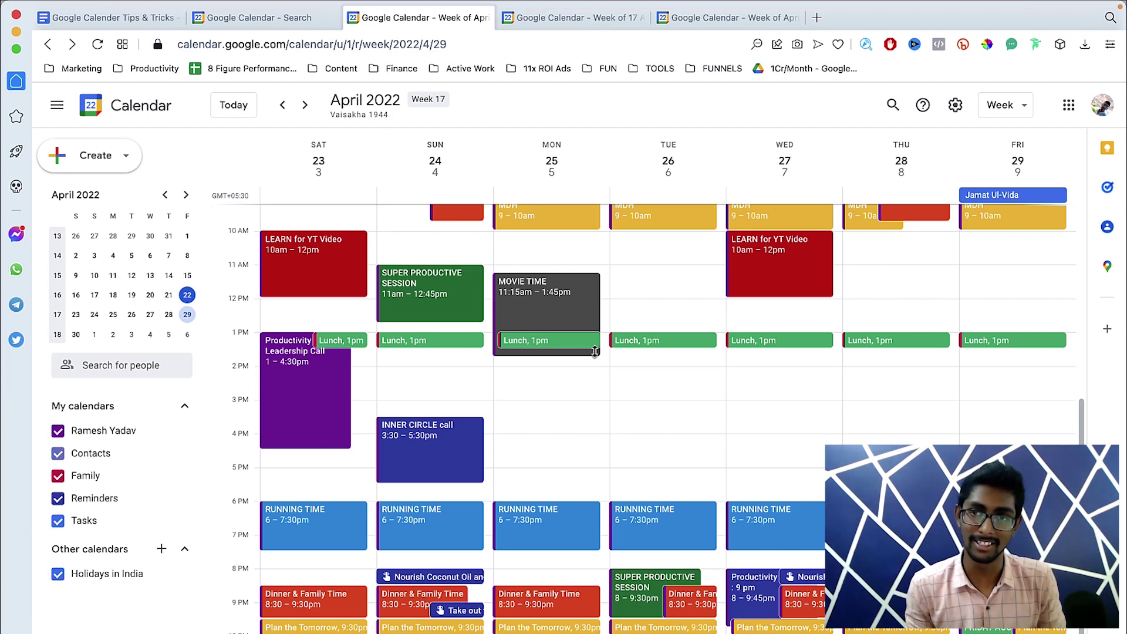
click(957, 105)
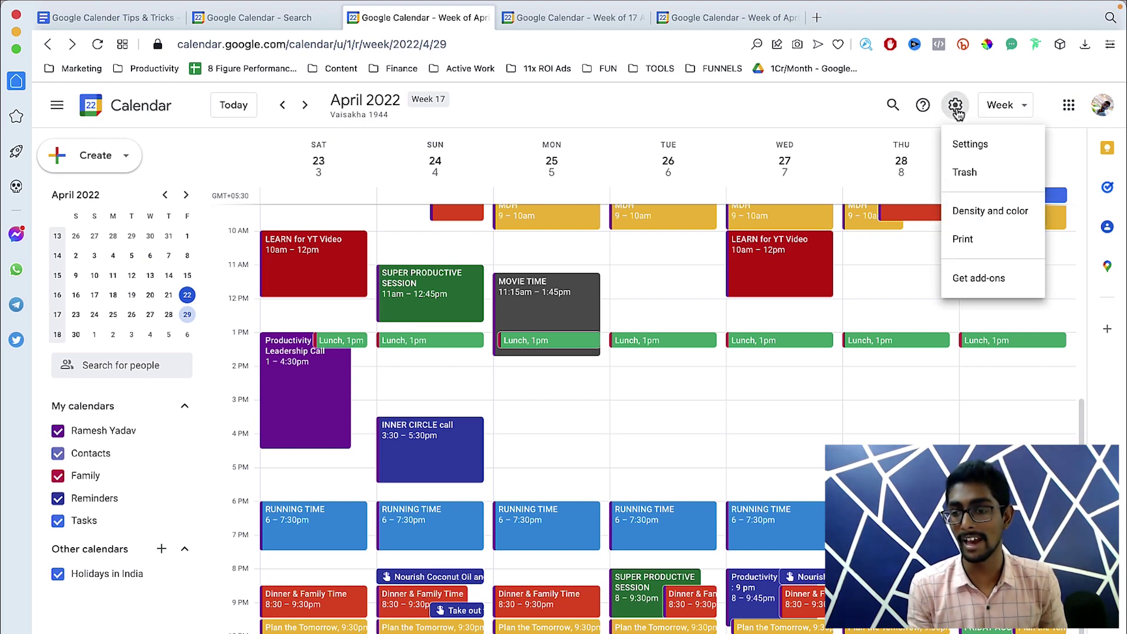
click(982, 250)
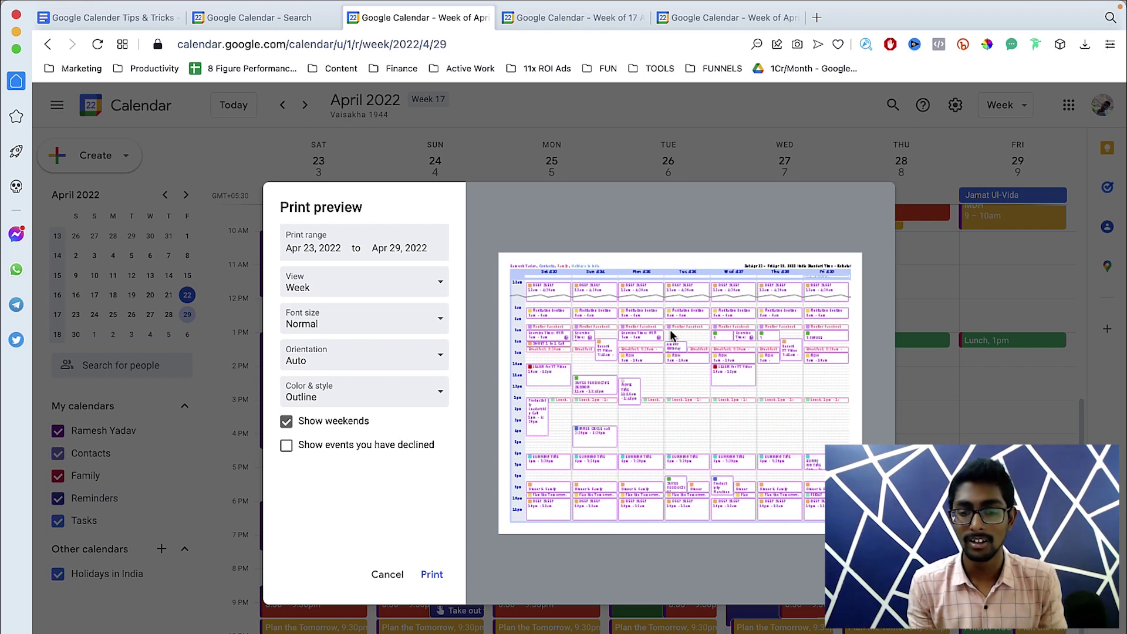
- Try the Day view for the printout, and set the view back to Week
click(356, 293)
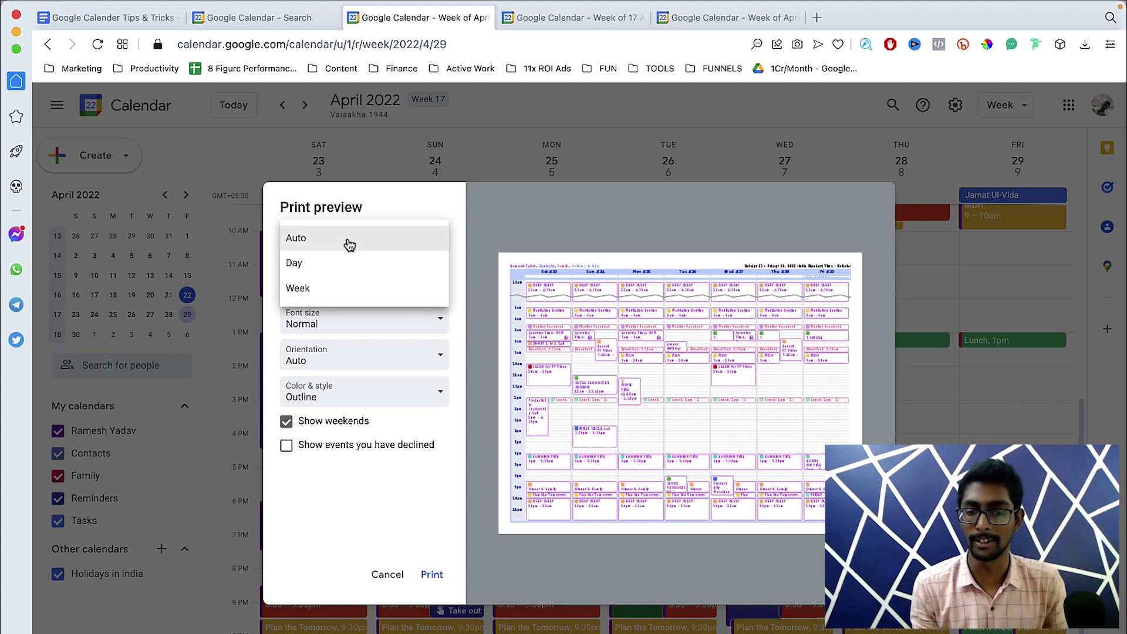
click(346, 263)
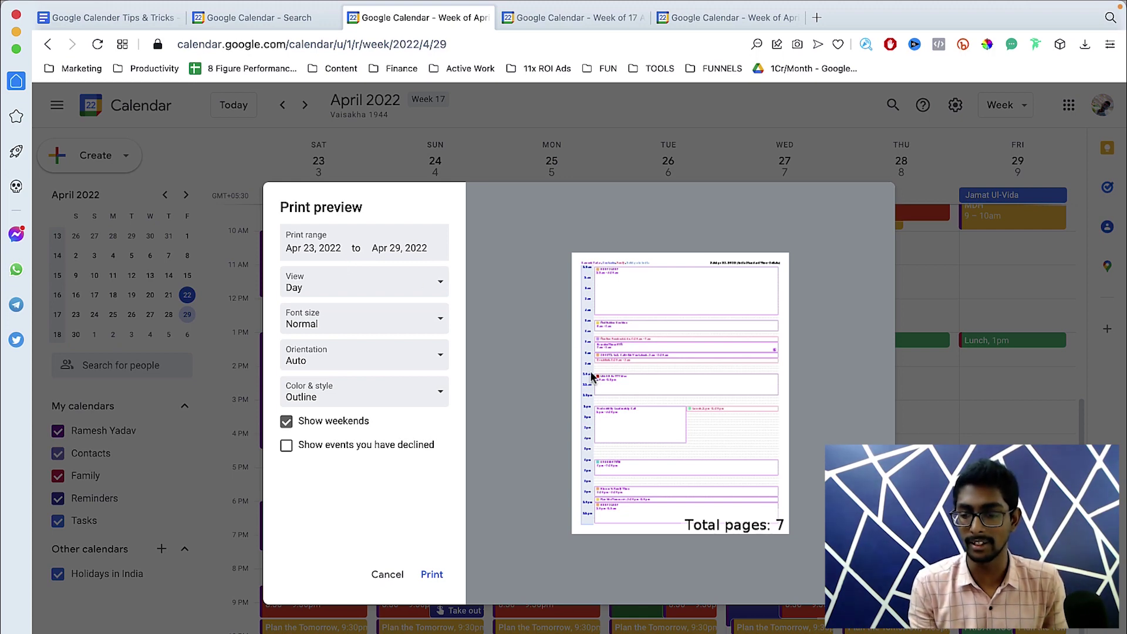
click(355, 285)
click(346, 306)
click(345, 294)
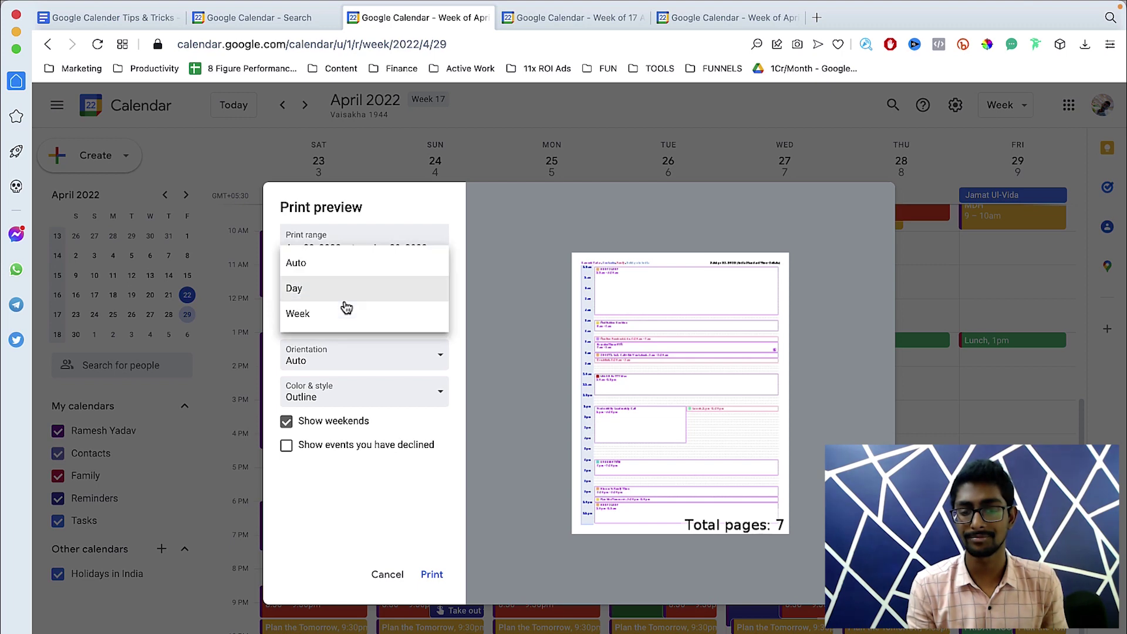
click(345, 314)
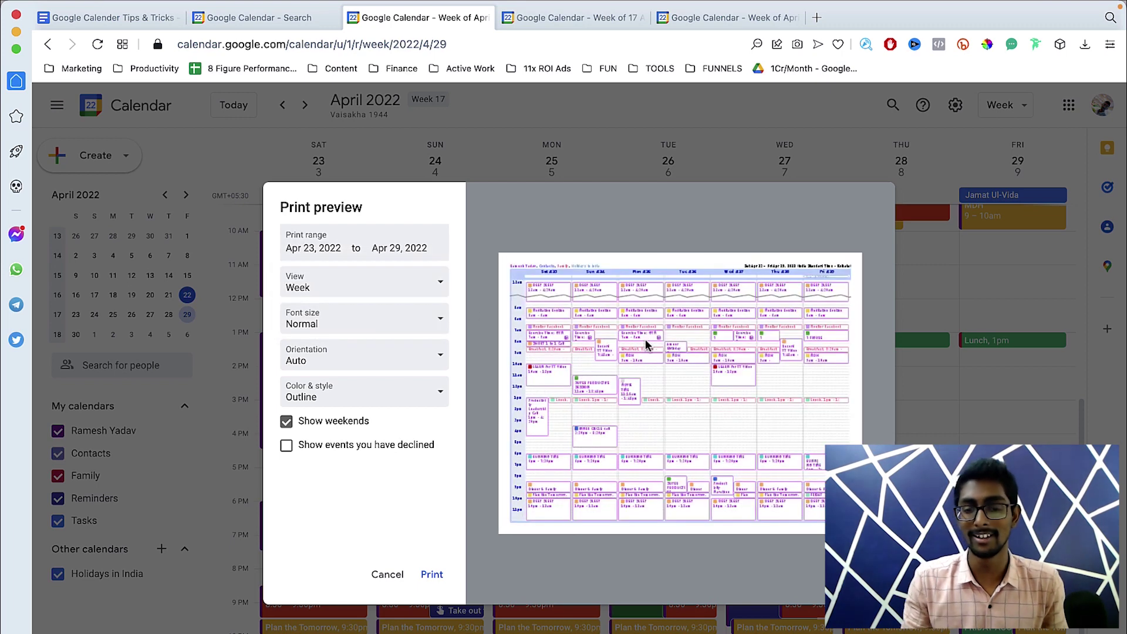
- Try the Bigger font size for the printout, and set the font size back to Normal
click(355, 328)
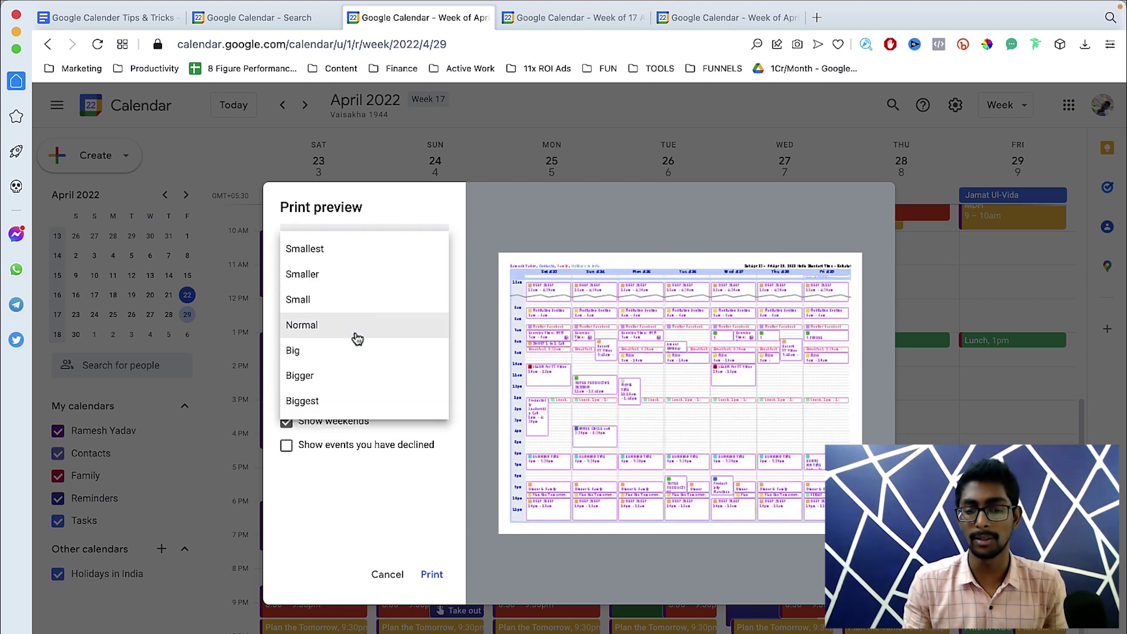
click(351, 376)
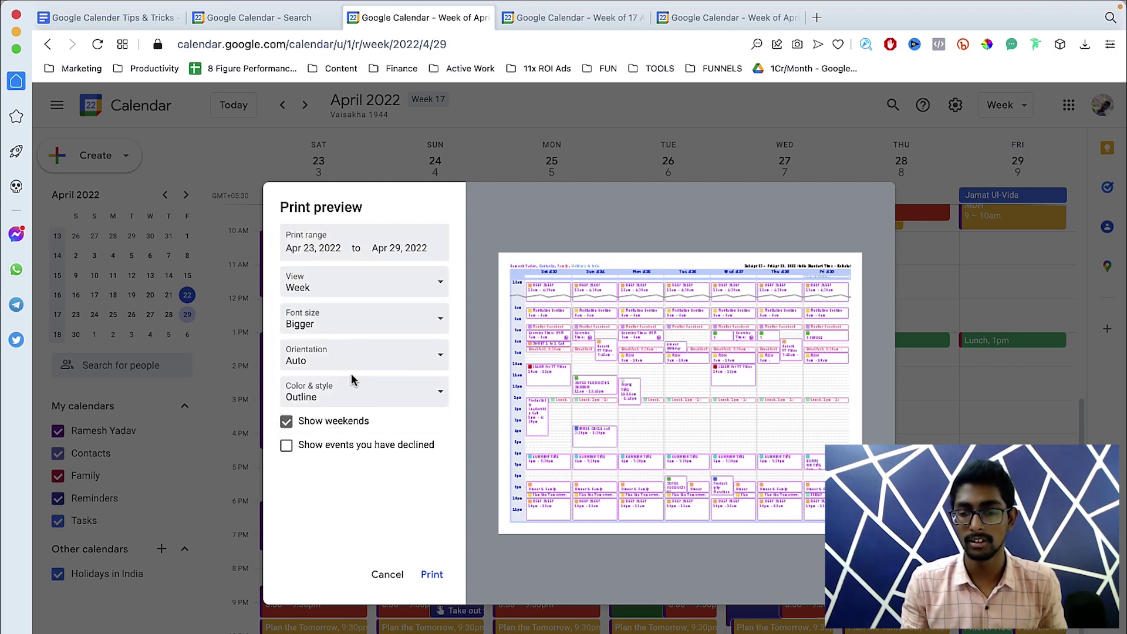
click(367, 329)
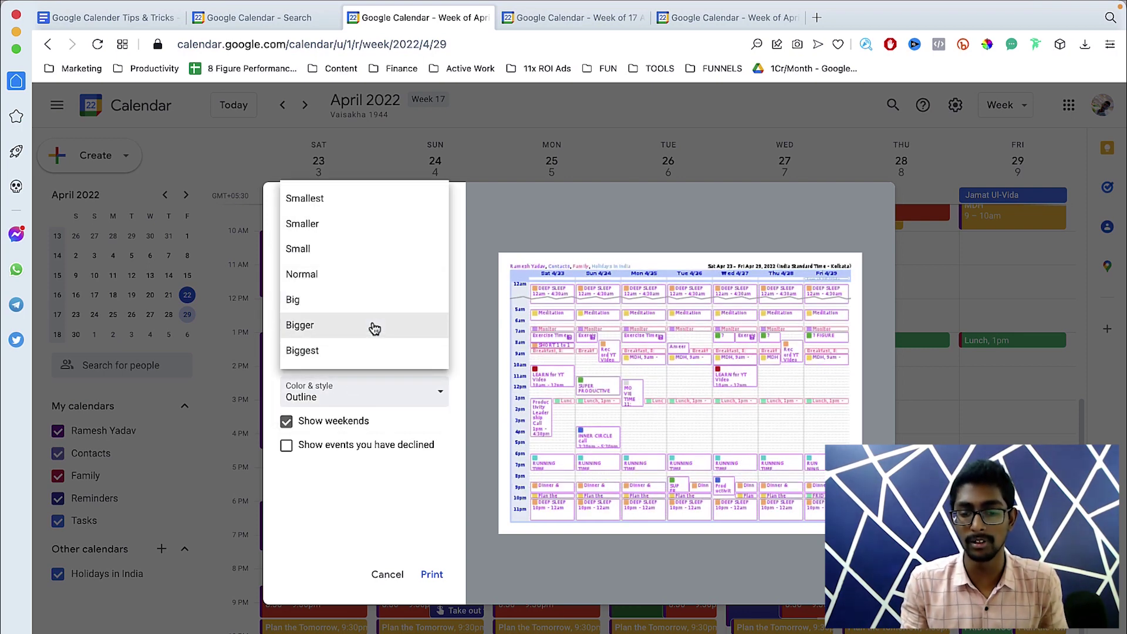
click(347, 273)
- Set the printout to Landscape and Full color without weekends, and close the print preview without printing
click(347, 355)
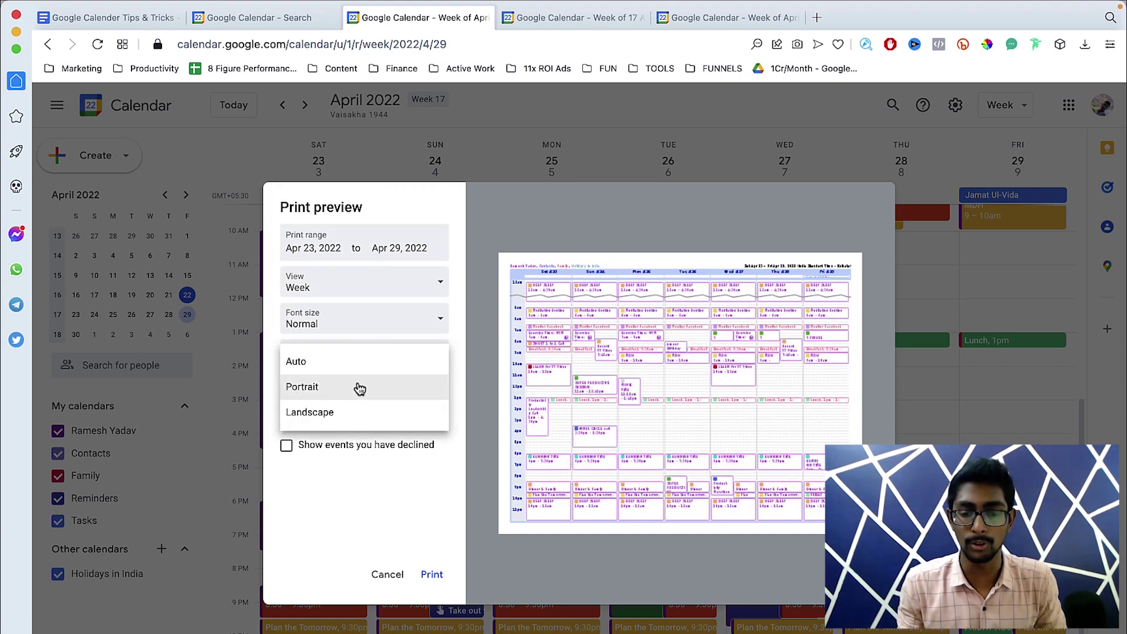
click(359, 416)
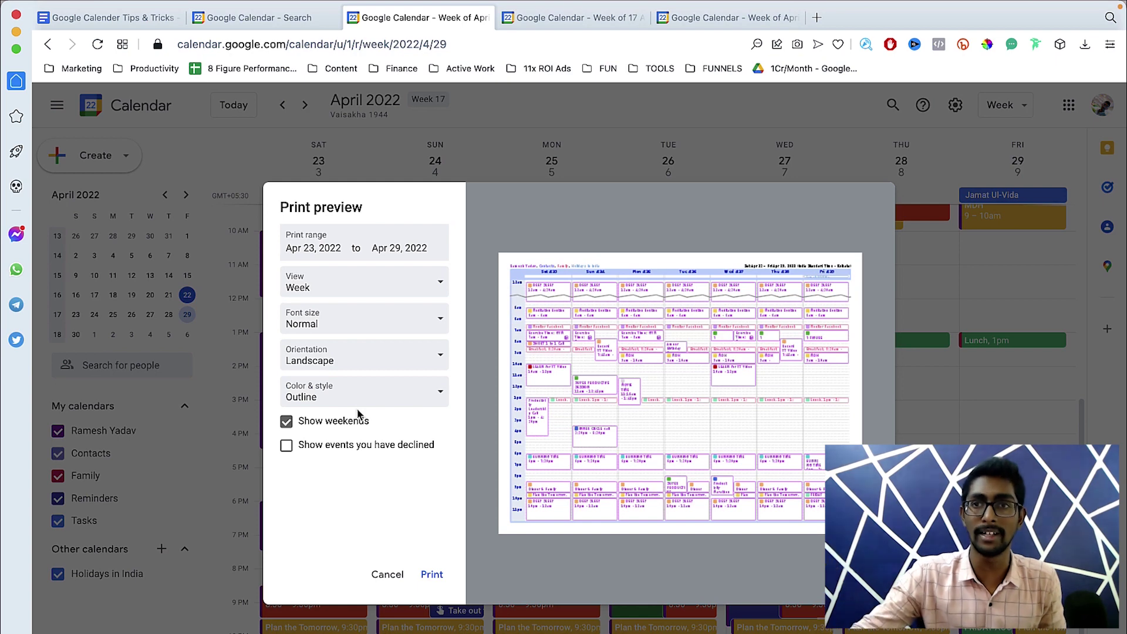
click(364, 396)
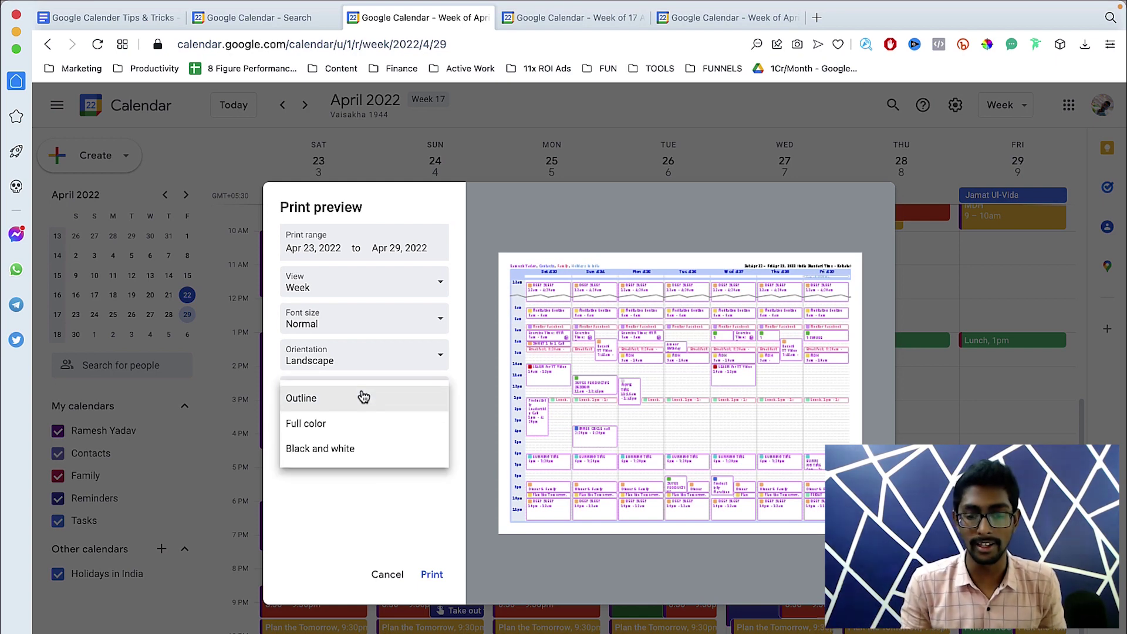
click(349, 423)
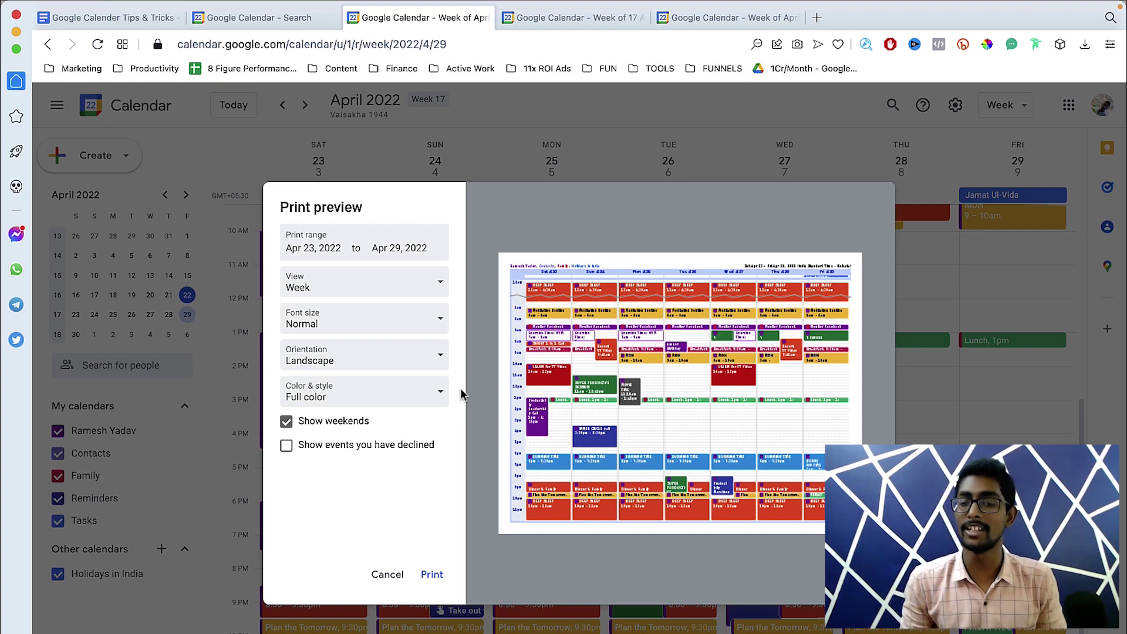
click(327, 425)
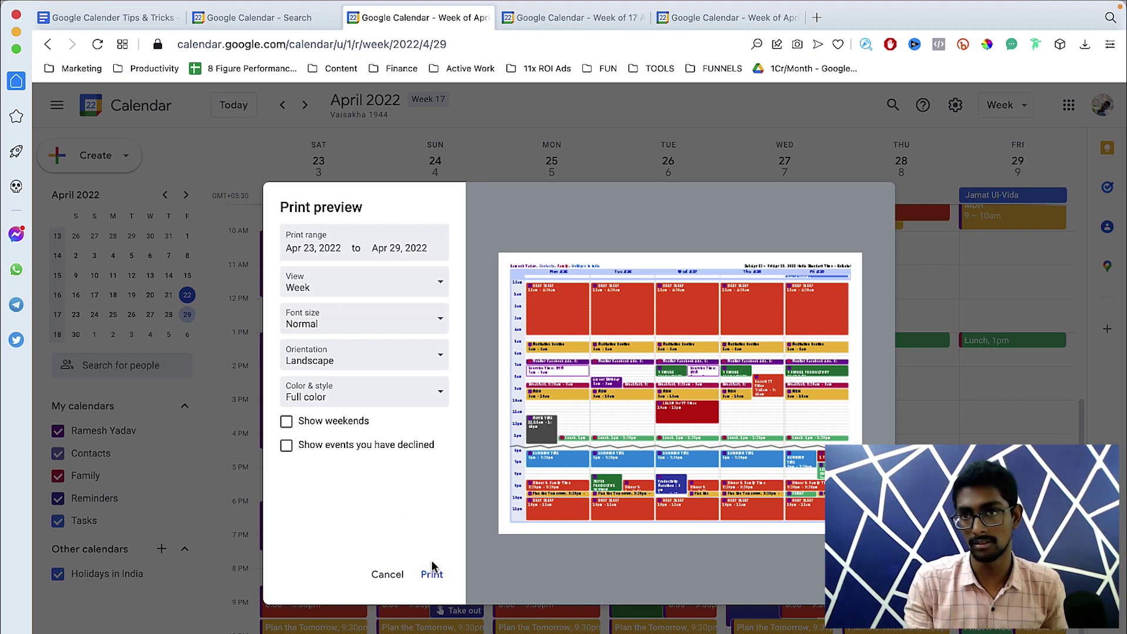
click(391, 573)
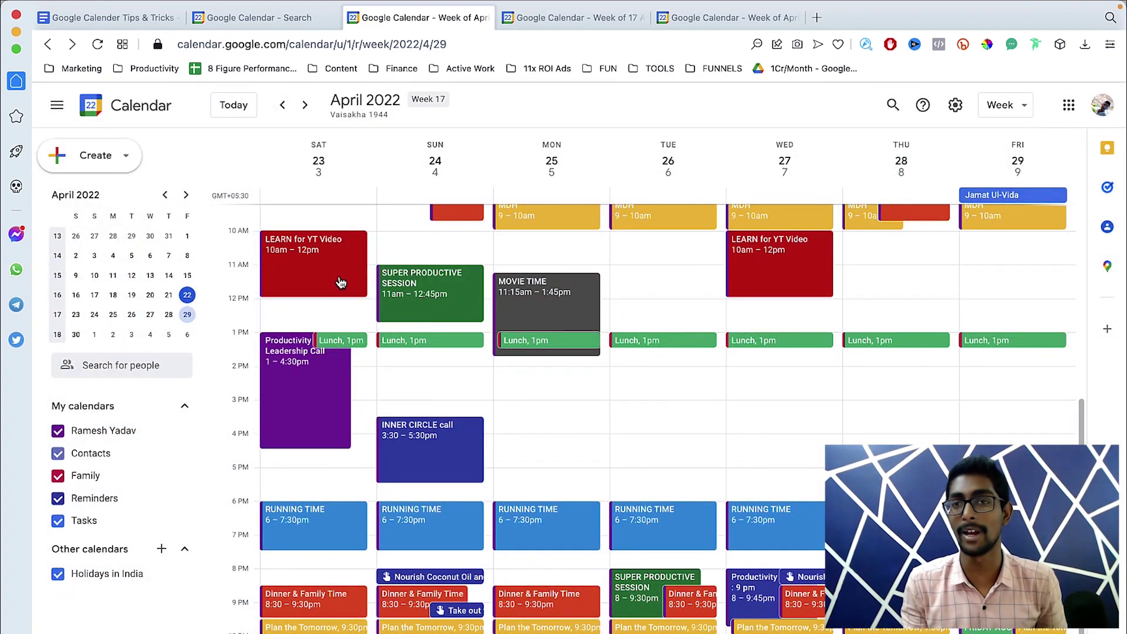
- Check the tips list in Google Docs and return to the second account's weekly calendar in Google Calendar
click(136, 24)
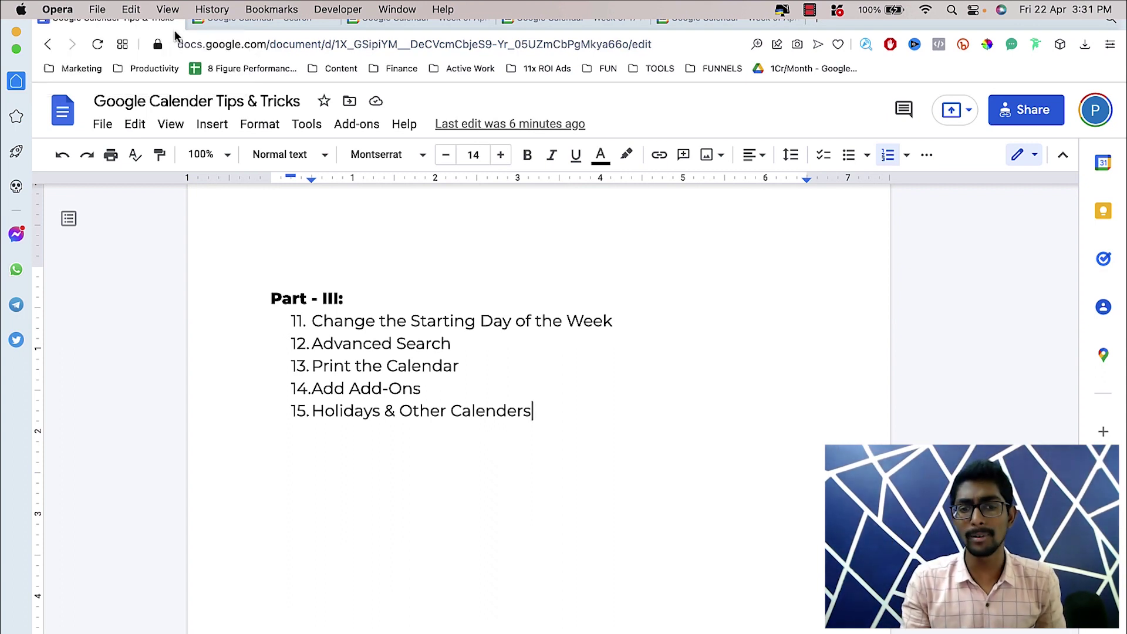
click(196, 27)
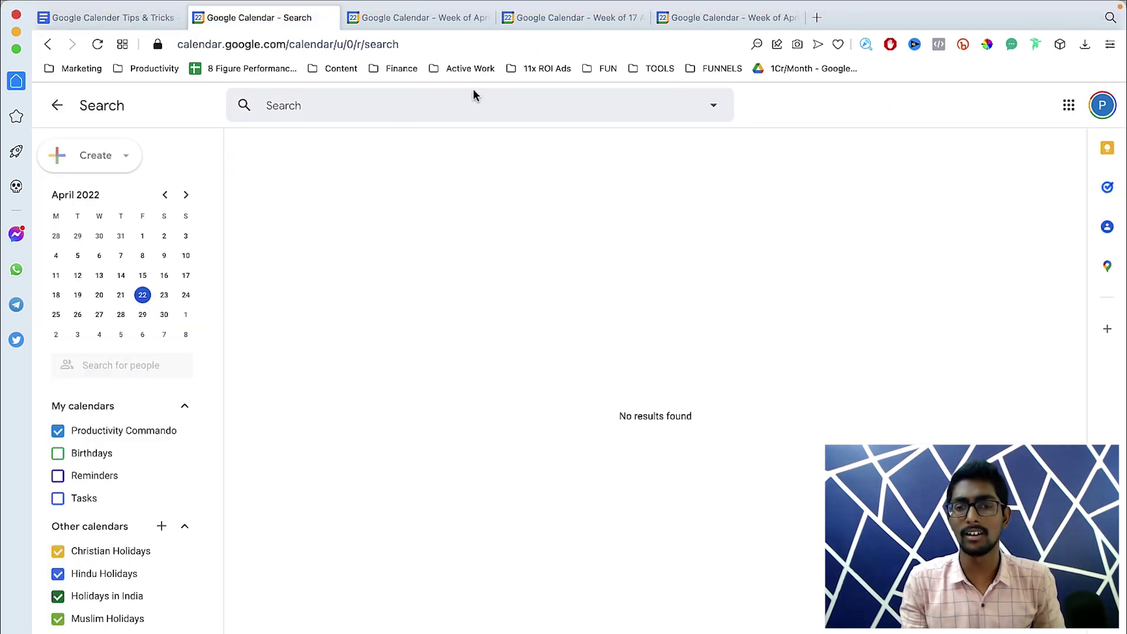
click(427, 23)
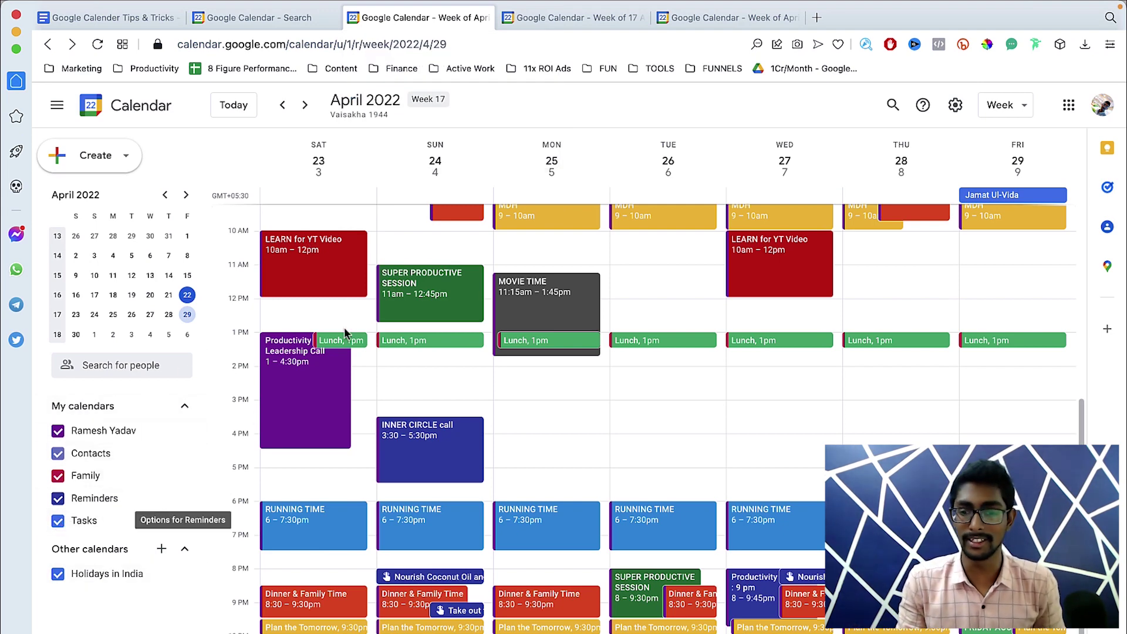
- View the details of the Jamat Ul-Vida holiday and of Ramzan Id/Eid-ul-Fitar in the following week
scroll(390, 353, up, 5)
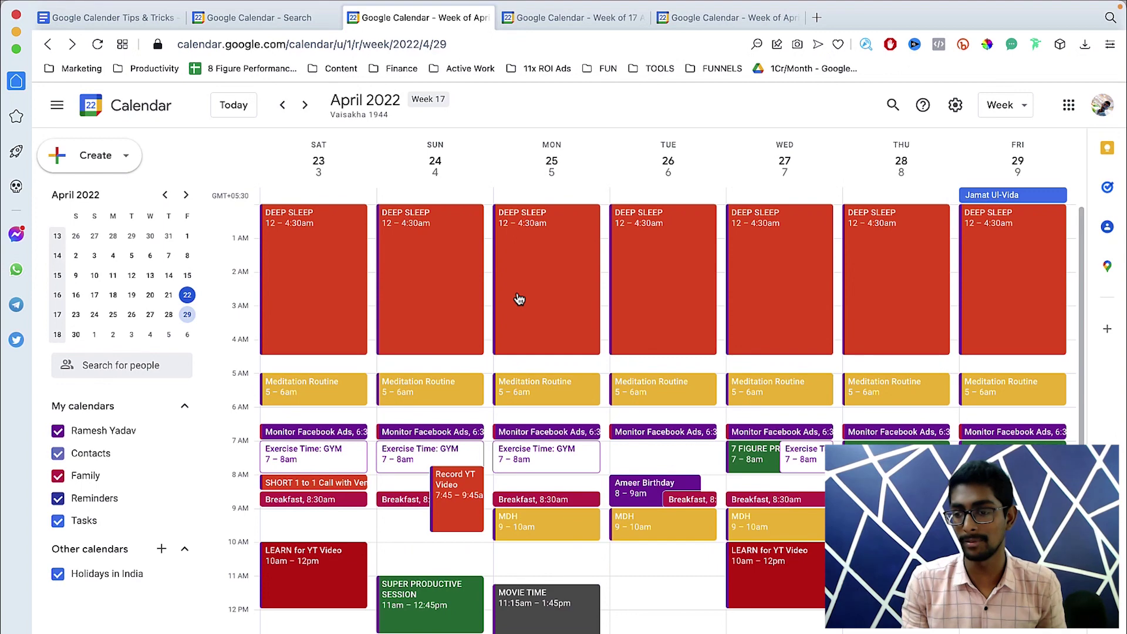
click(1014, 195)
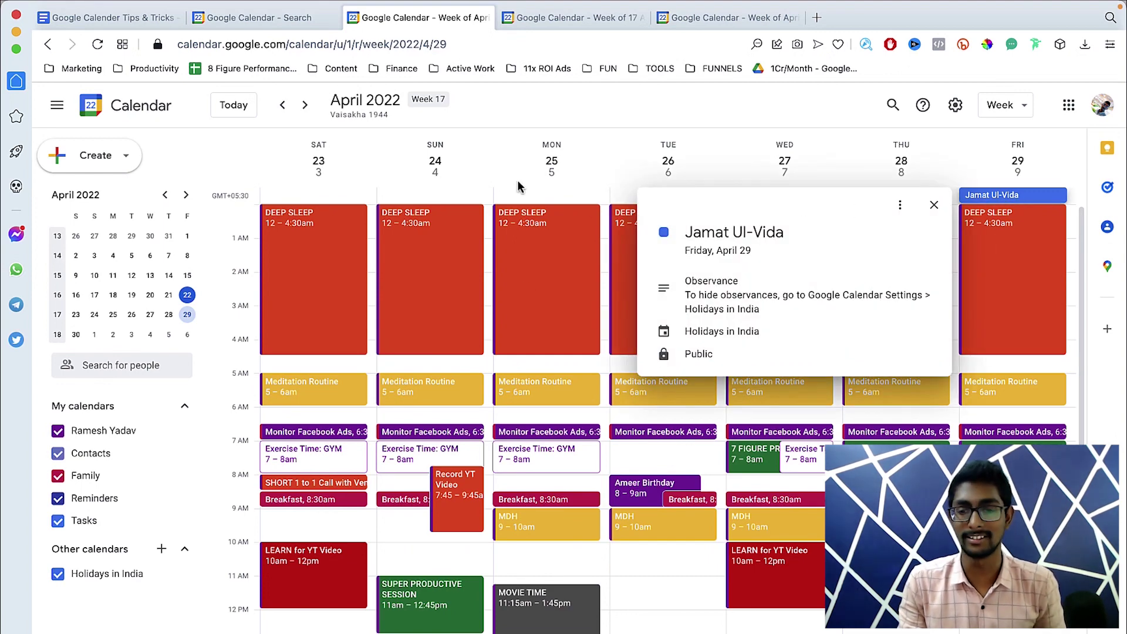
key(Escape)
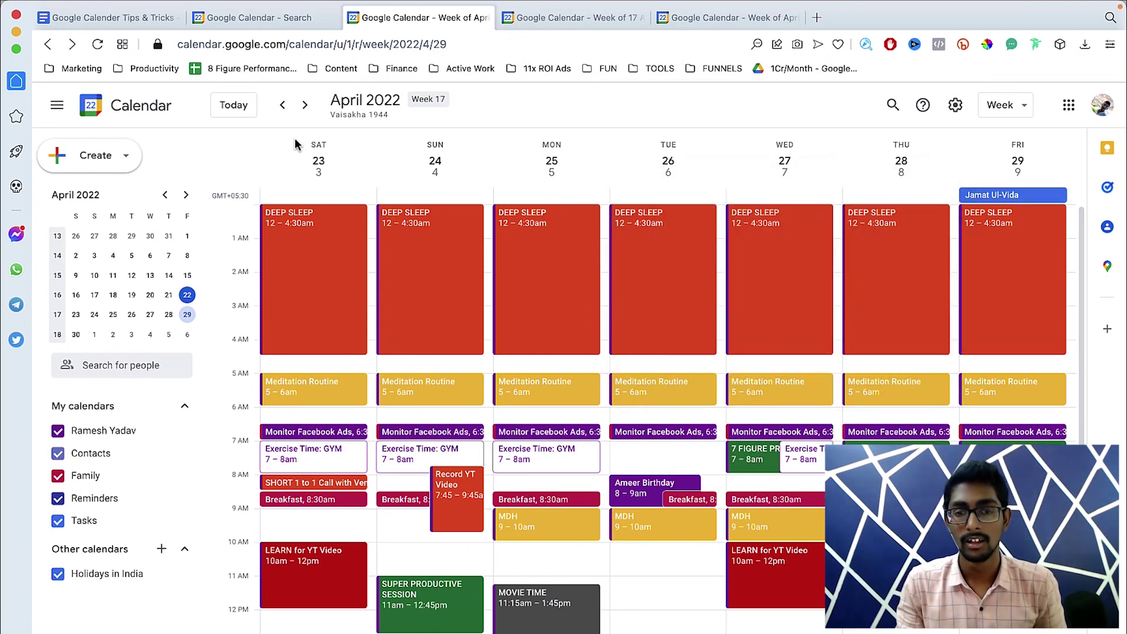
click(306, 107)
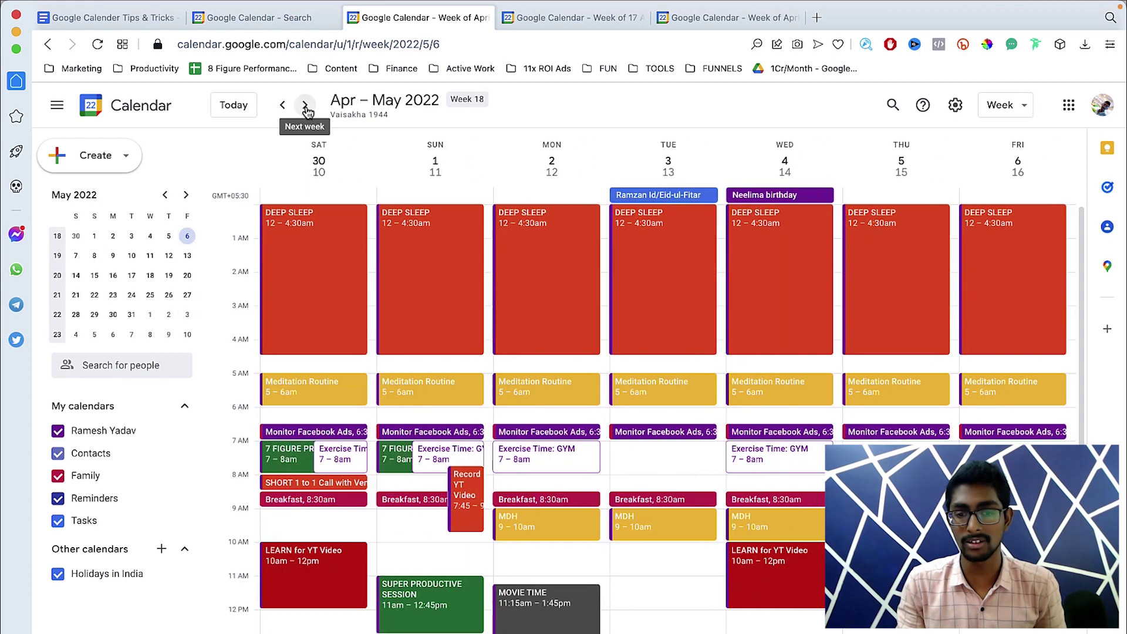
click(677, 196)
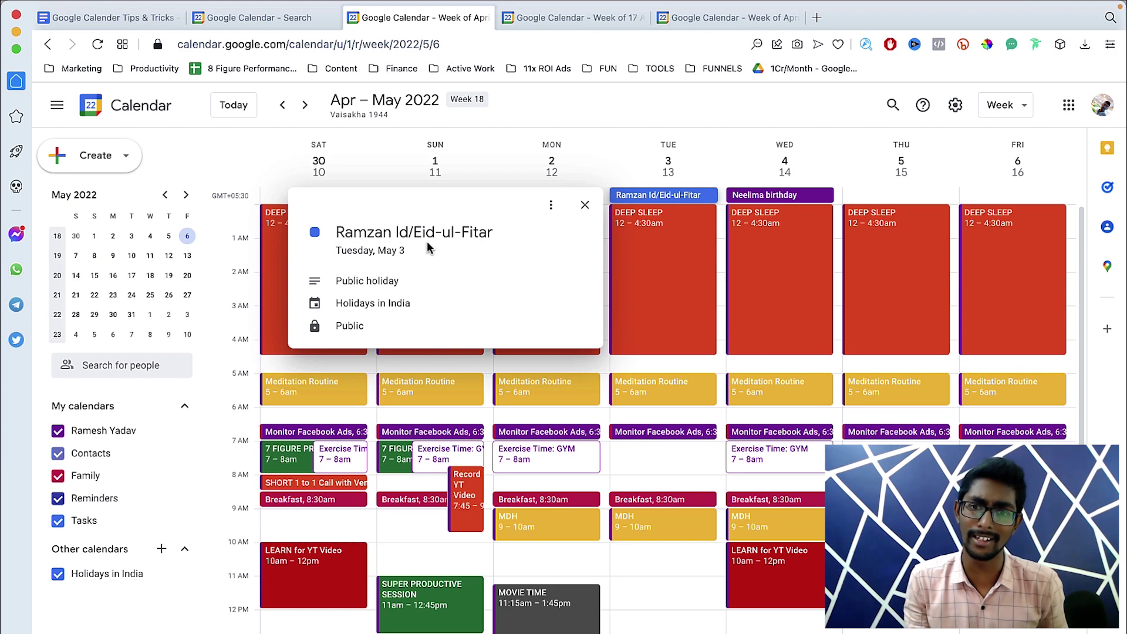
- Close the holiday details, and hide and show the Holidays in India calendar again
click(57, 581)
click(57, 581)
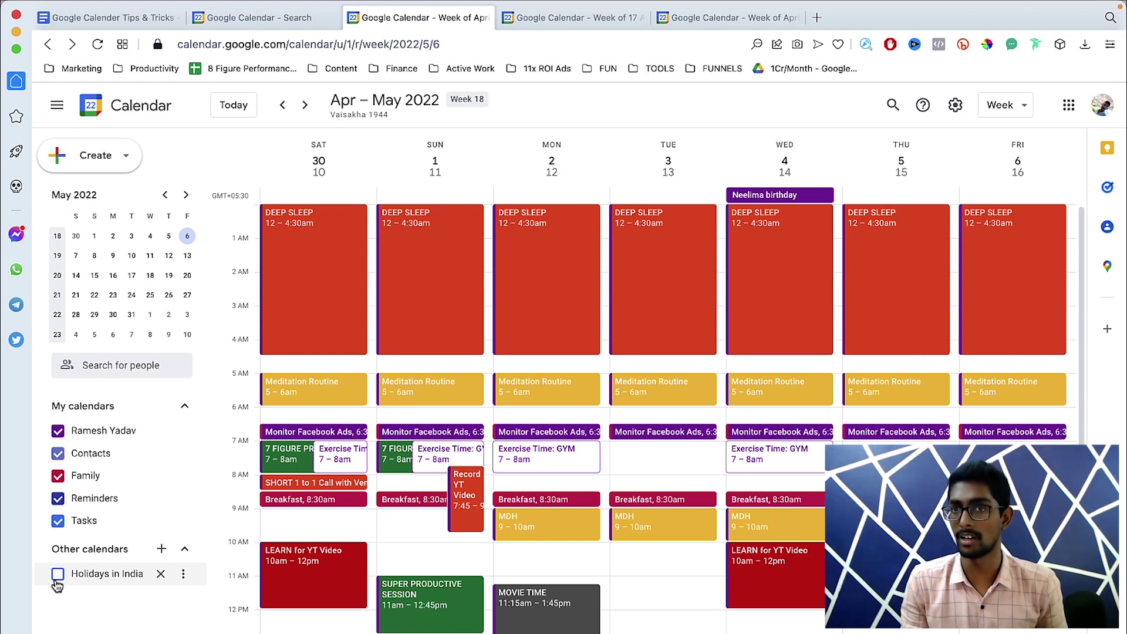
click(57, 583)
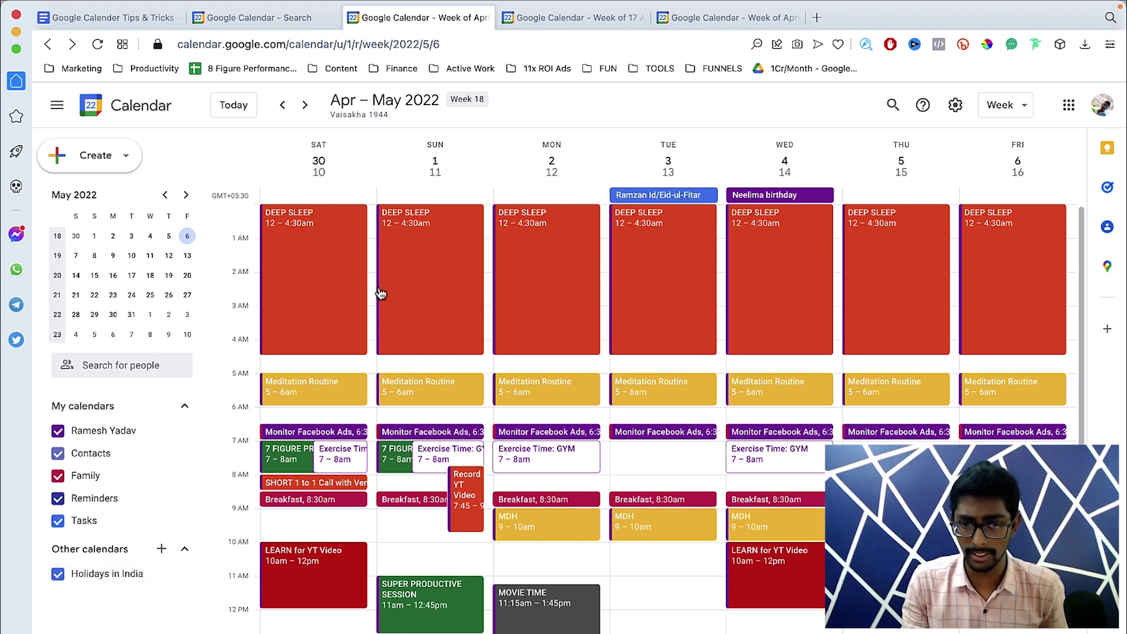
double_click(78, 576)
right_click(77, 577)
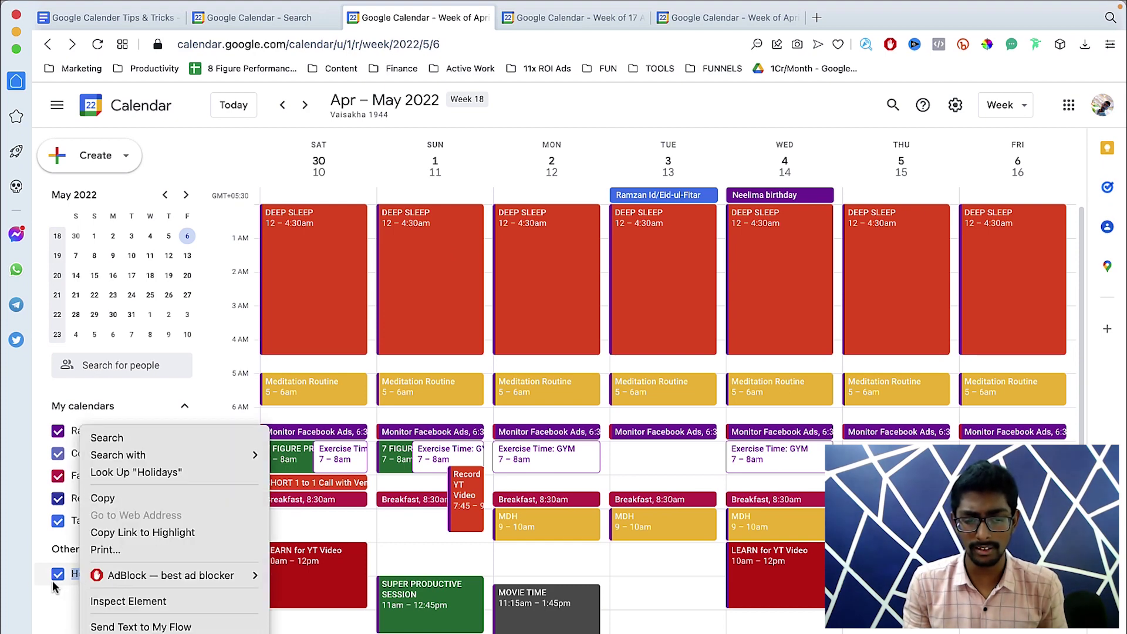
click(52, 582)
right_click(73, 578)
click(62, 575)
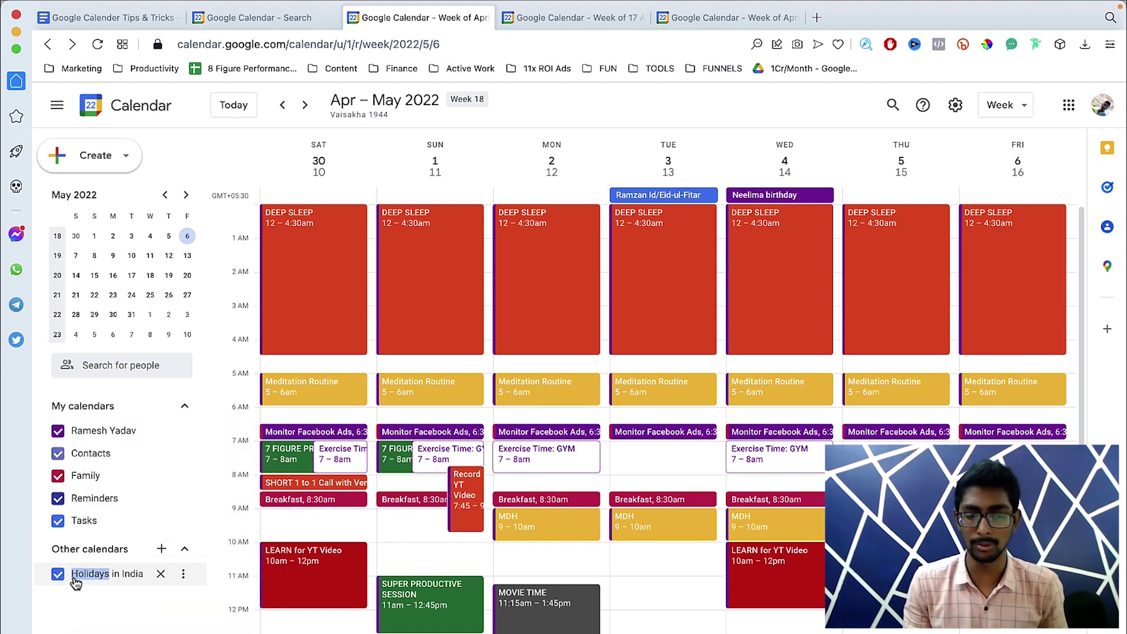
- Change the color of the Holidays in India calendar to red
click(184, 575)
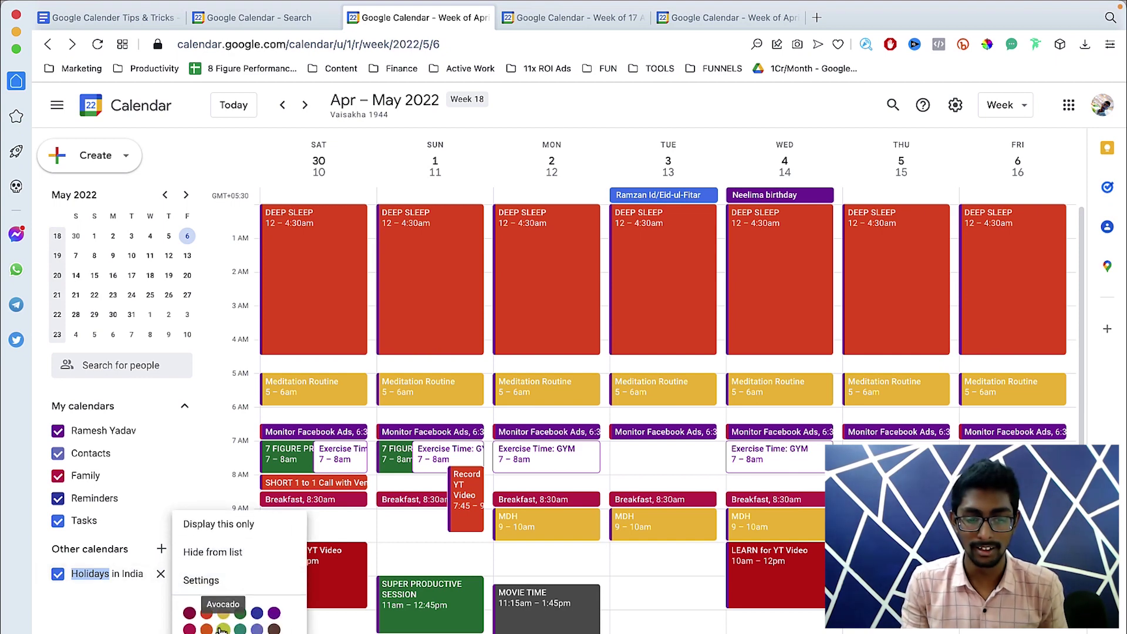
click(206, 613)
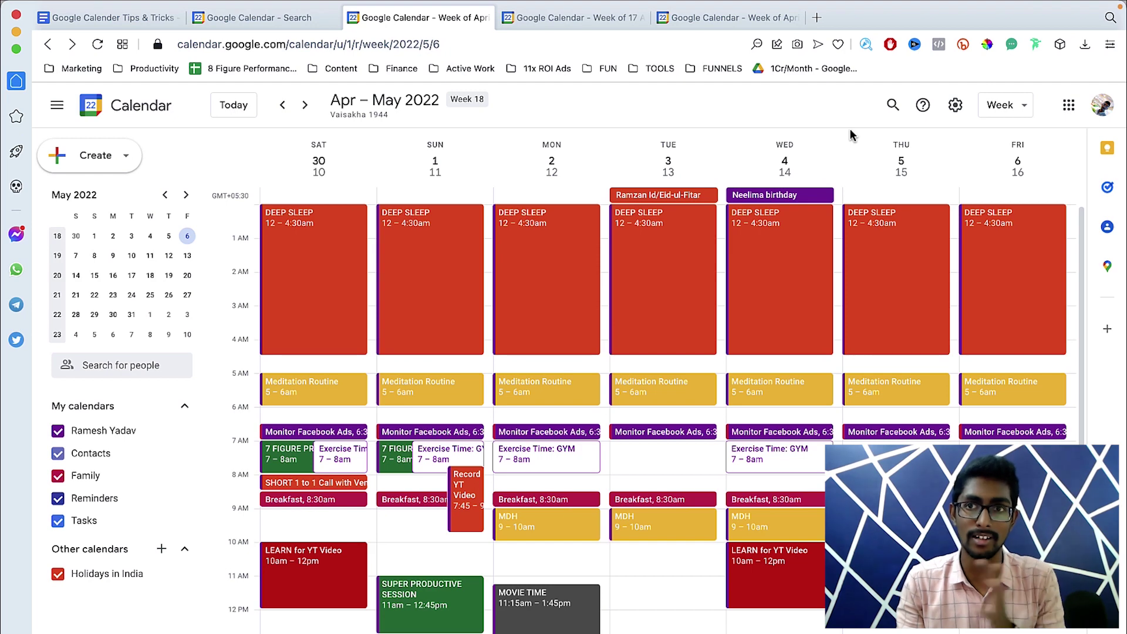
- Open the Browse calendars of interest page in the settings for adding calendars
click(962, 105)
click(958, 107)
click(956, 109)
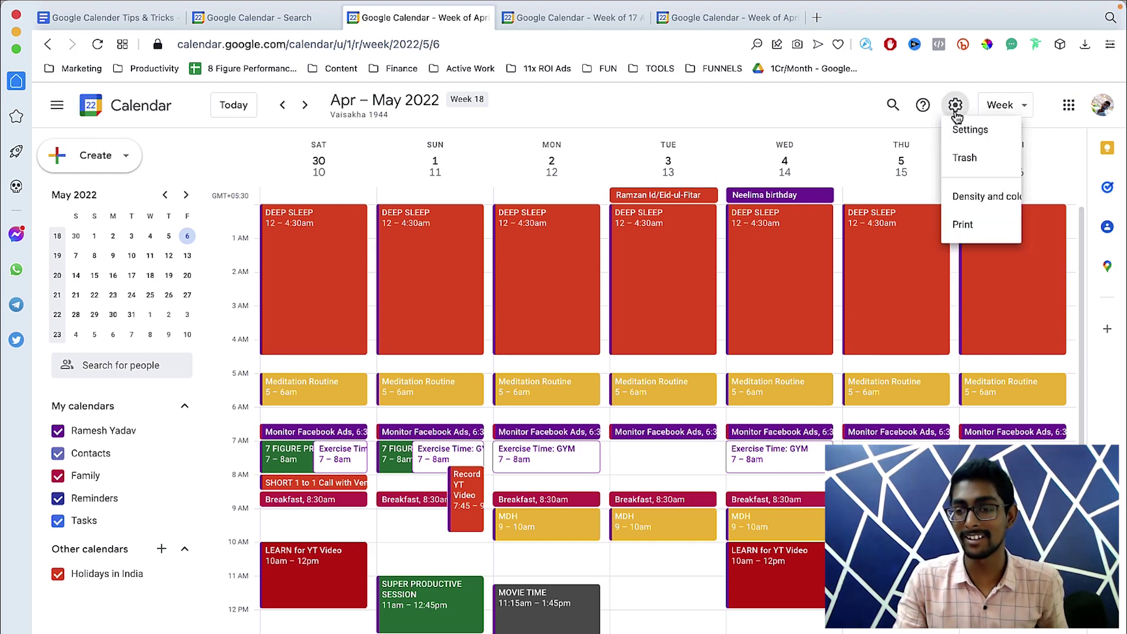
click(970, 132)
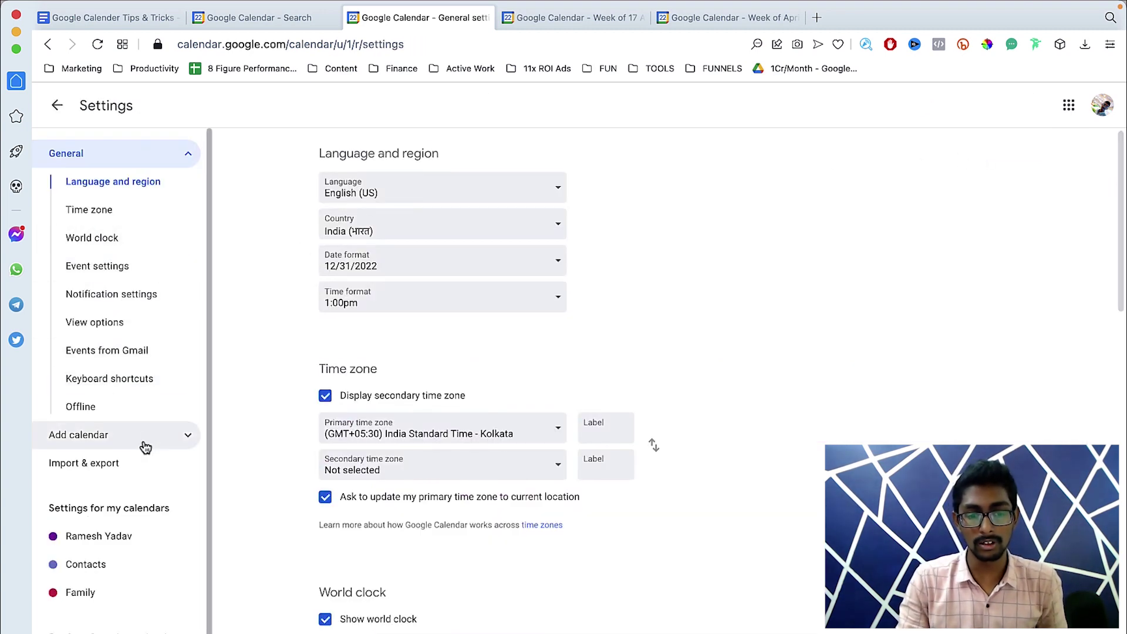
click(187, 436)
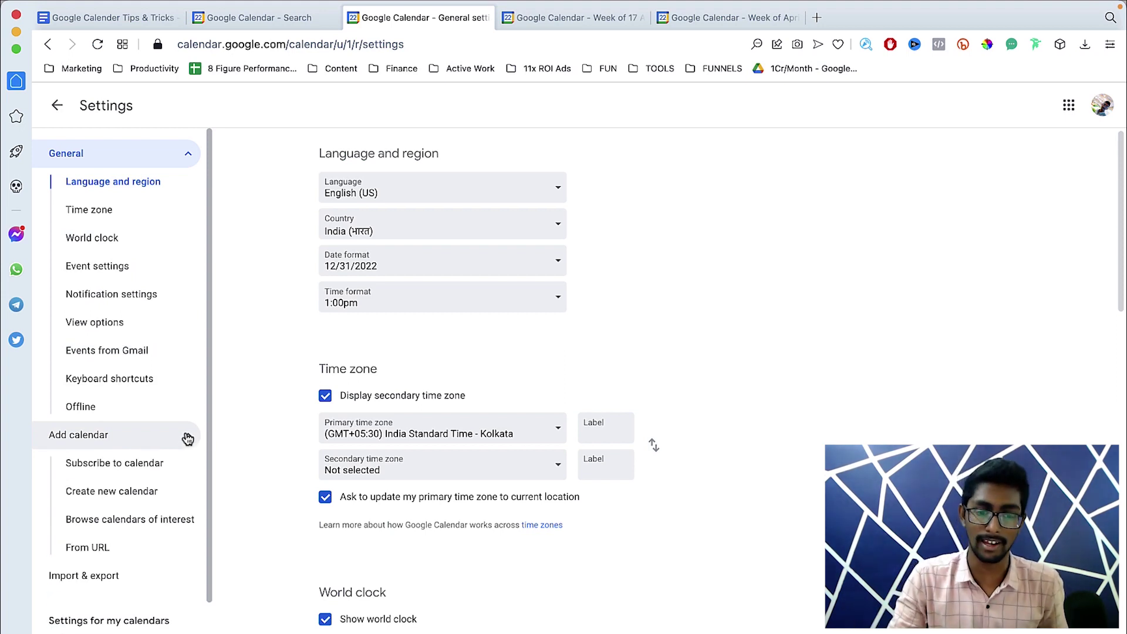
click(129, 523)
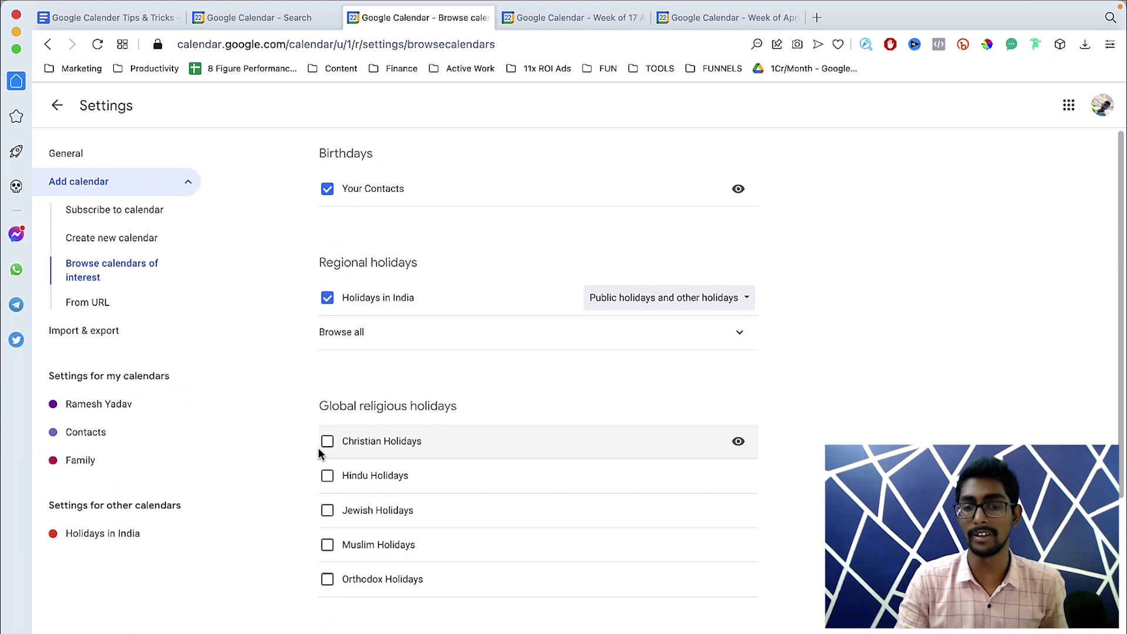
- Add the Christian, Hindu, Jewish, Muslim and Orthodox Holidays calendars from the global religious holidays
scroll(456, 478, down, 2)
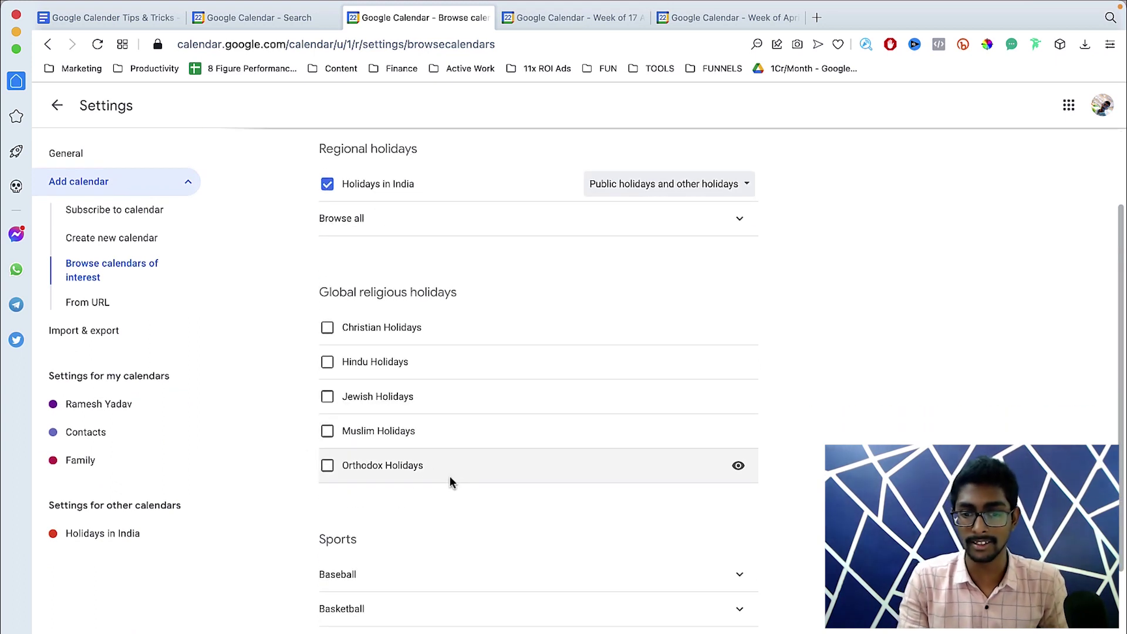
click(327, 330)
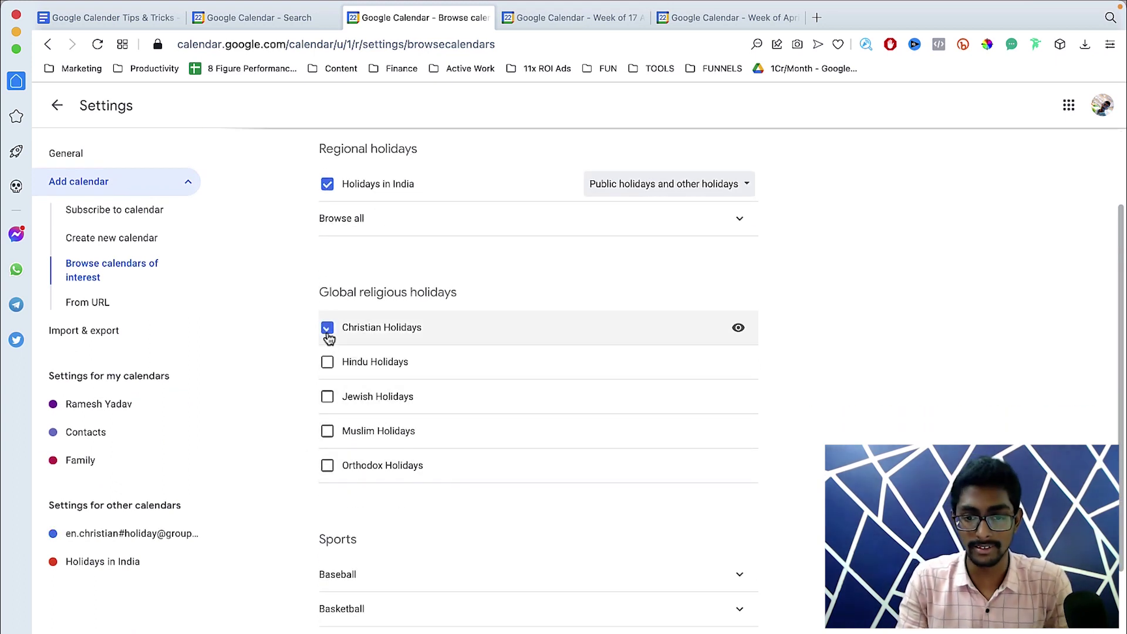
click(327, 363)
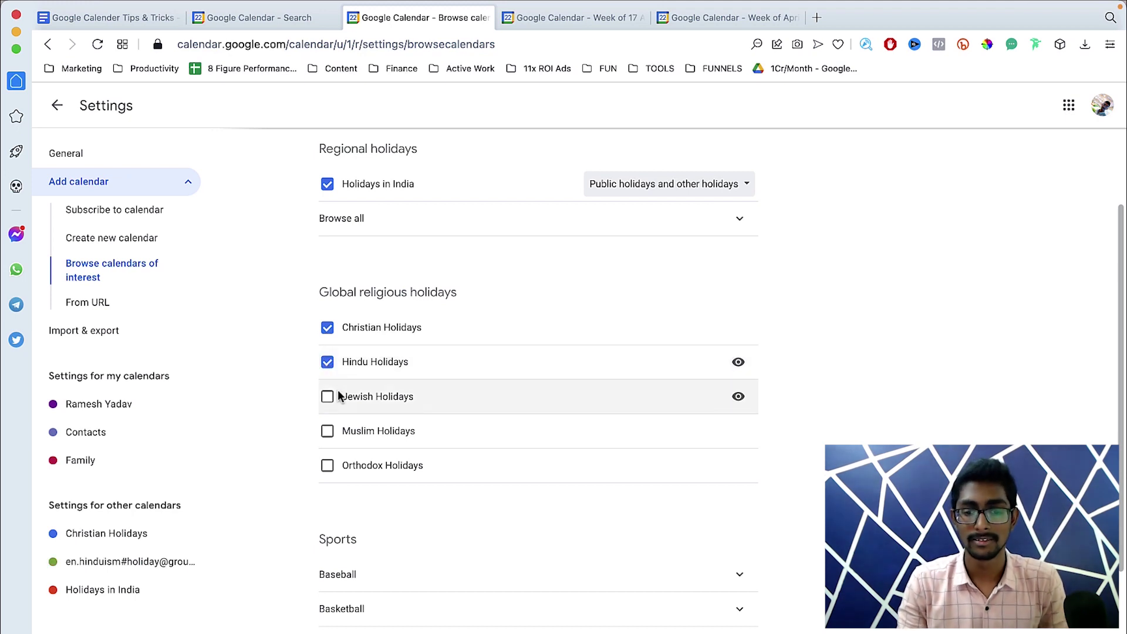
click(332, 396)
click(327, 430)
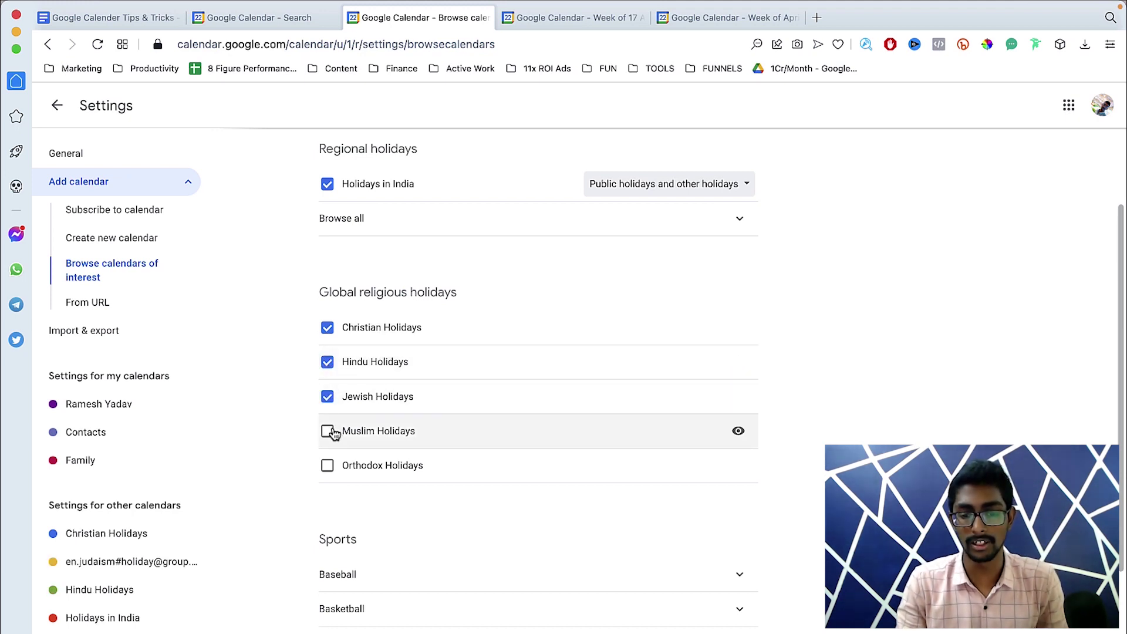
click(327, 466)
- Look through the baseball leagues offered as sports calendars, and return to the weekly calendar
scroll(430, 483, down, 1)
scroll(430, 483, down, 3)
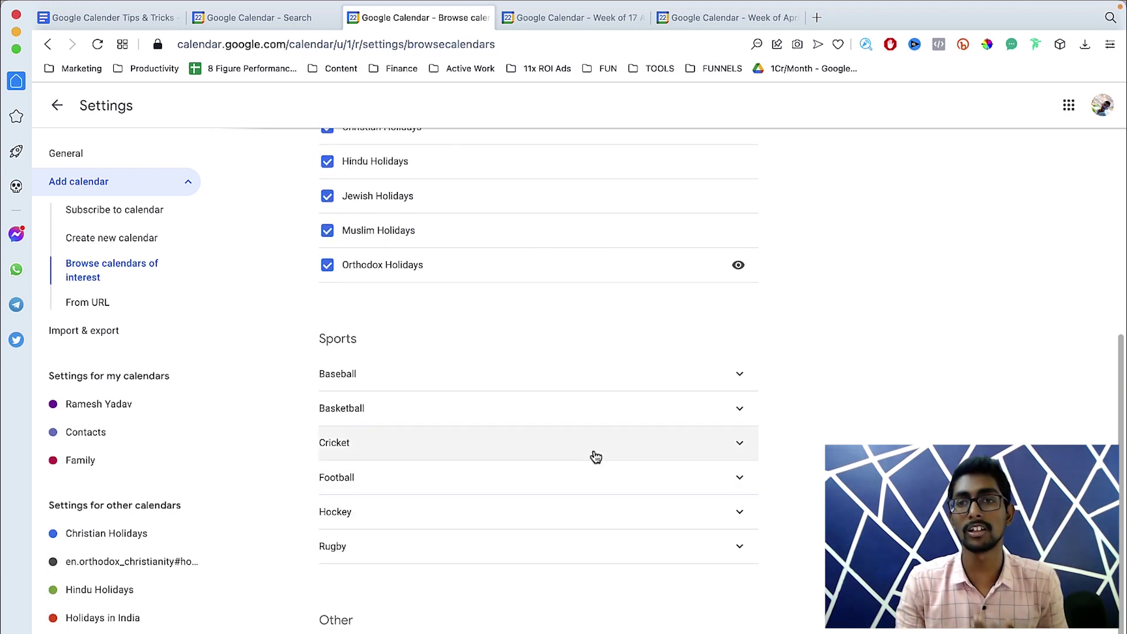
click(741, 375)
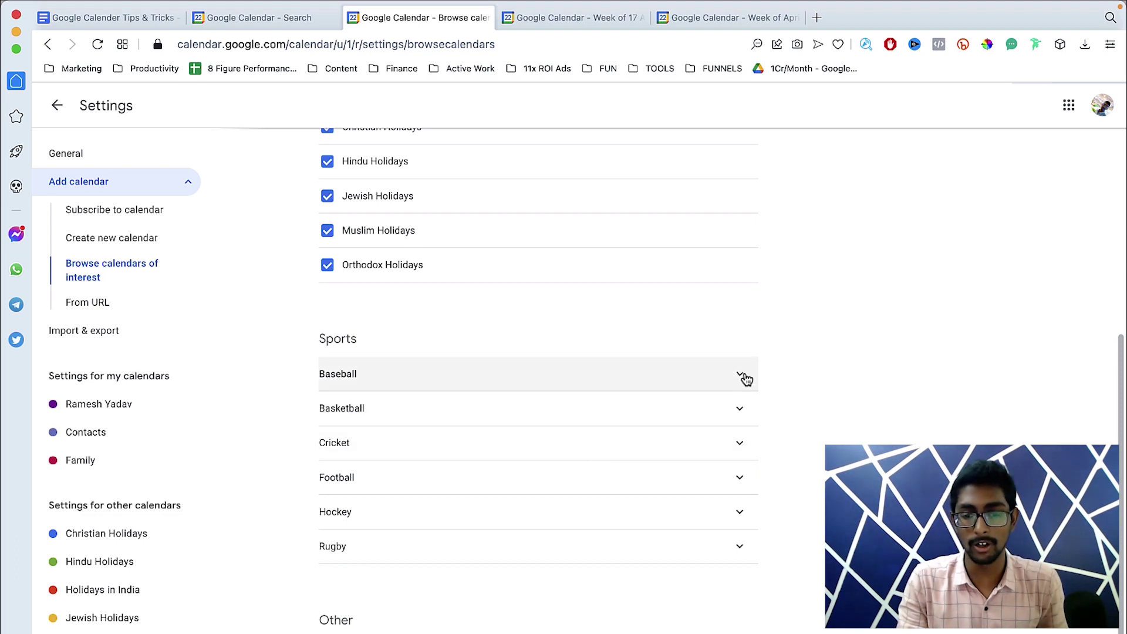
scroll(559, 444, down, 2)
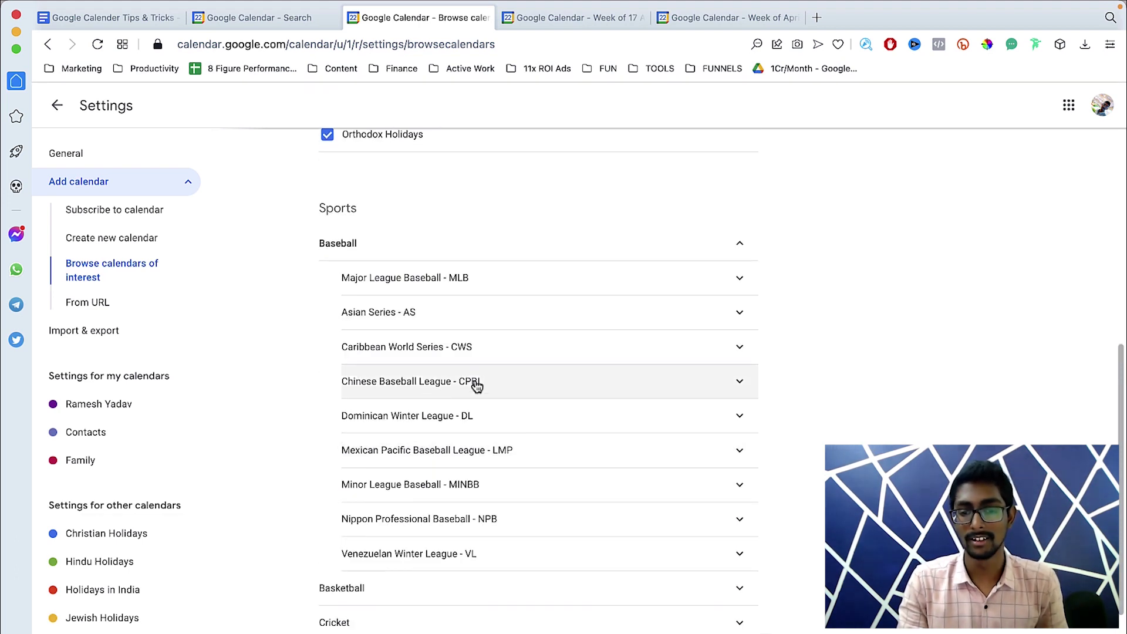
click(740, 245)
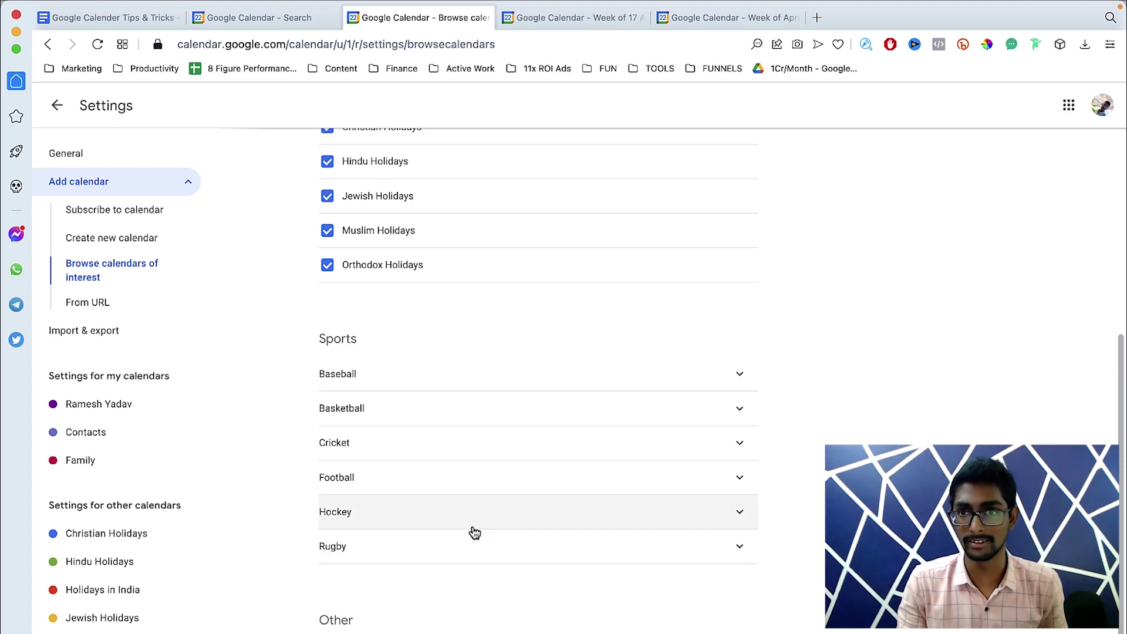
click(57, 107)
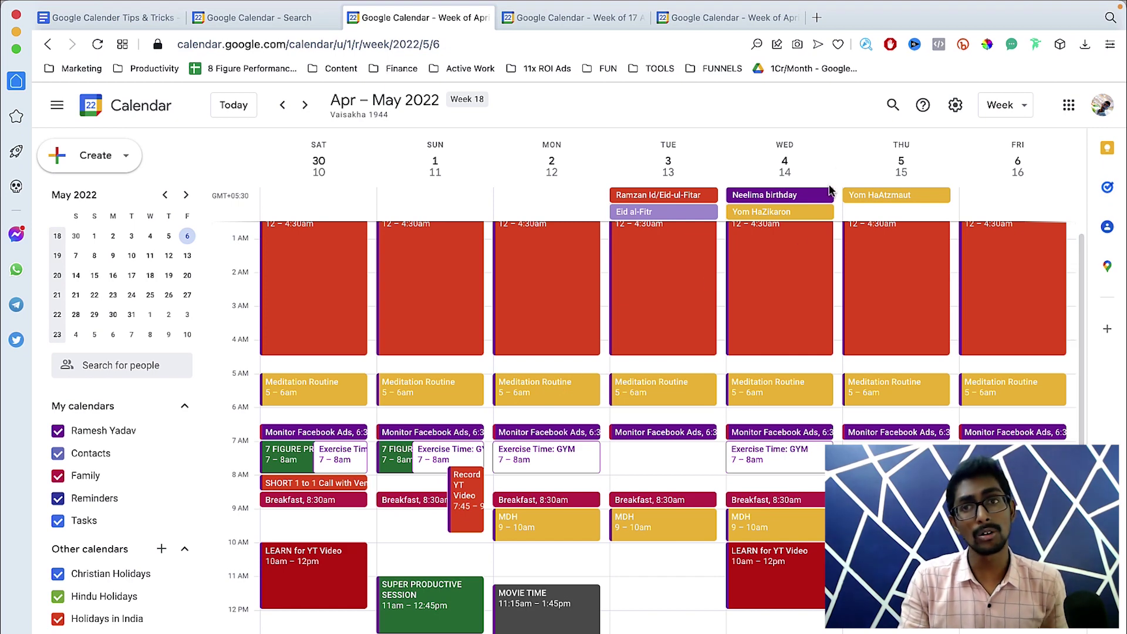
- Open the settings page for adding a calendar from a URL
click(955, 105)
click(958, 142)
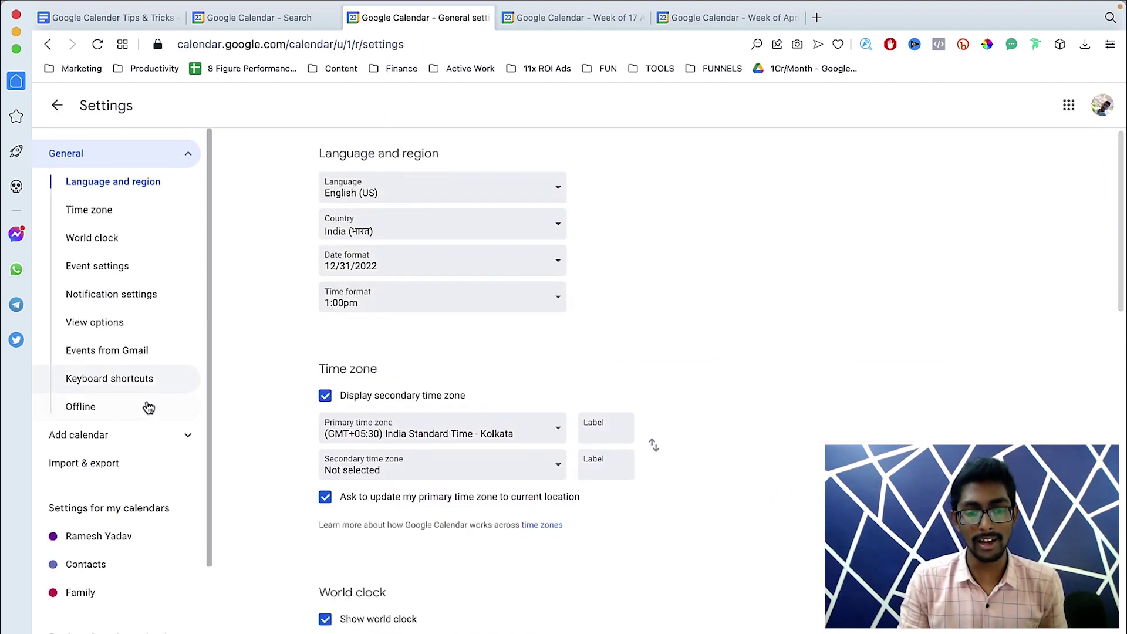
click(180, 440)
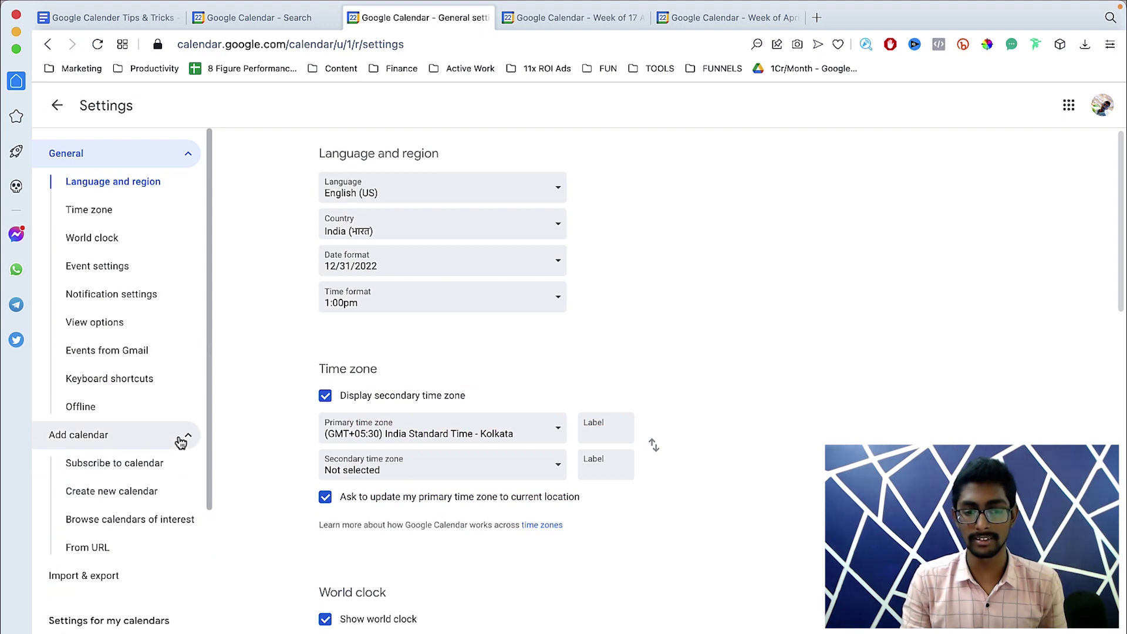
click(120, 551)
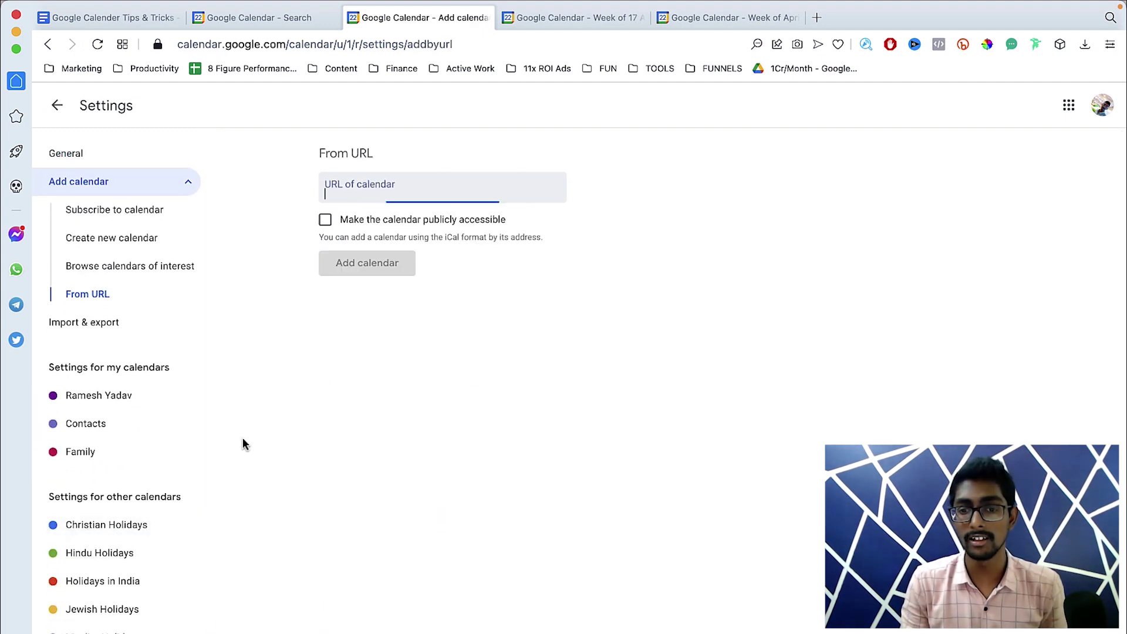